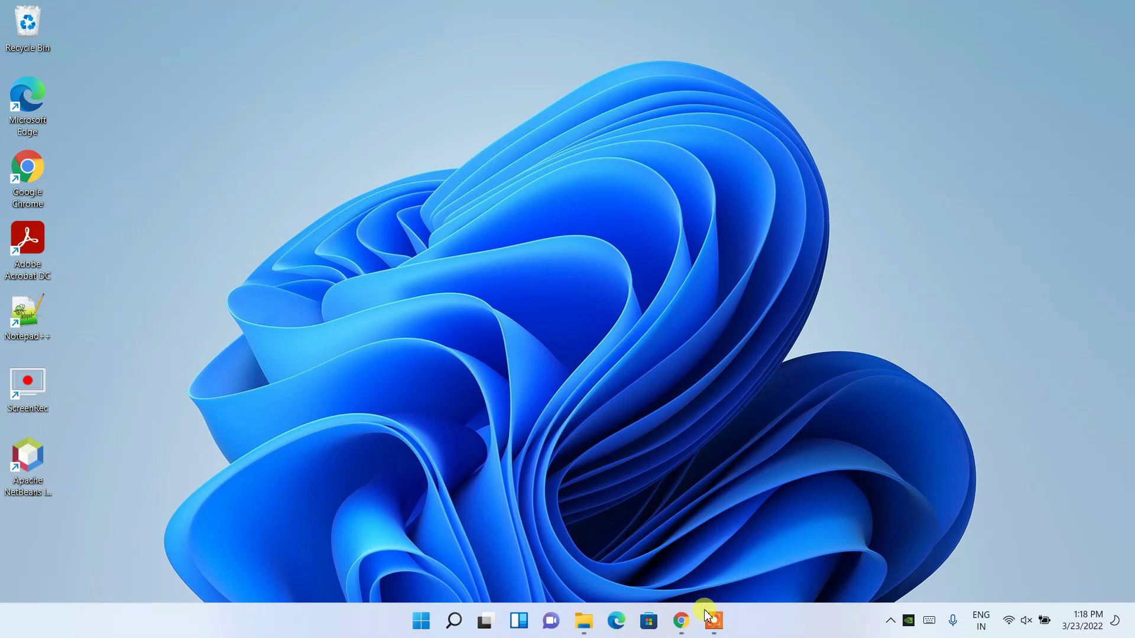
# Restore the Chrome window showing its blank New Tab page from the taskbar
pyautogui.click(681, 620)
# Search Google for 'jdk download' and open Oracle's 'Java Downloads | Oracle' result
pyautogui.click(415, 38)
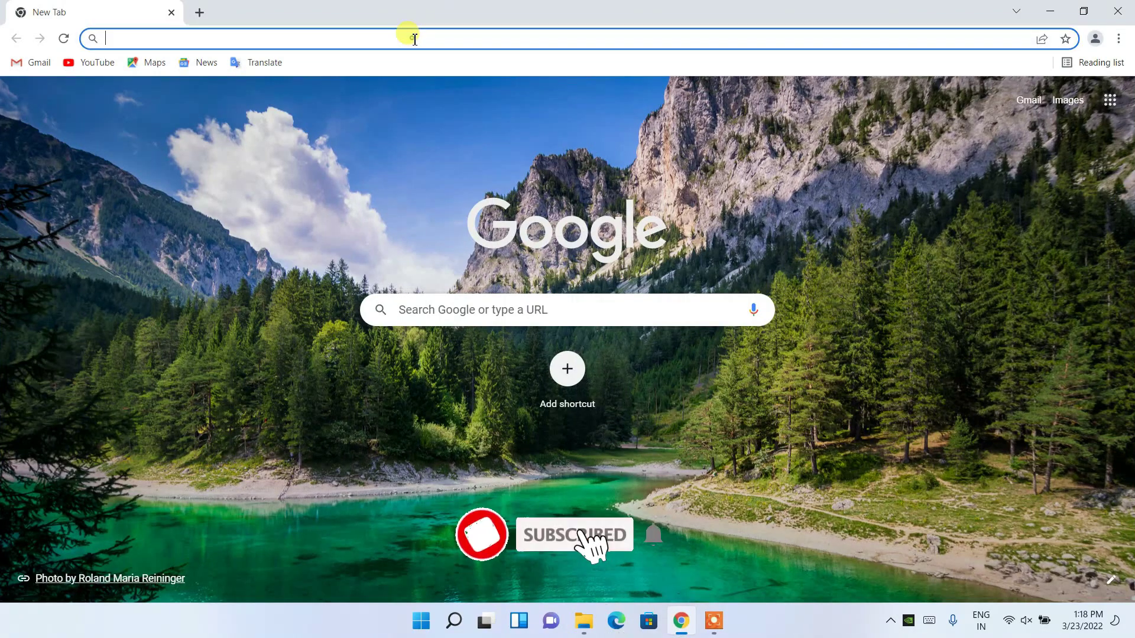
pyautogui.write('jdk')
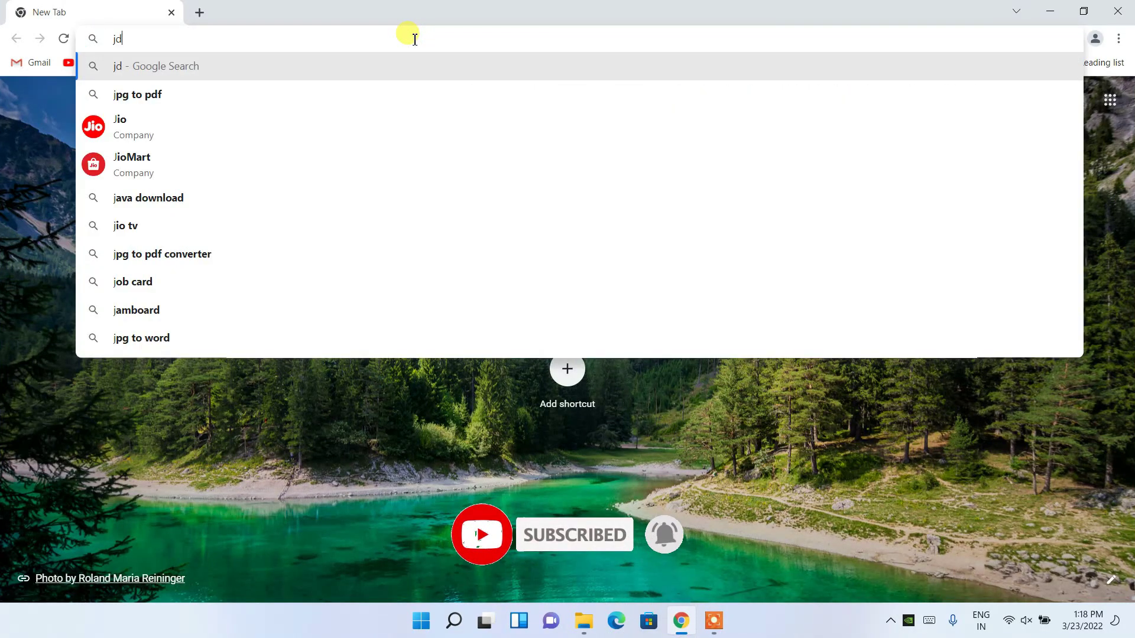
pyautogui.press('Down')
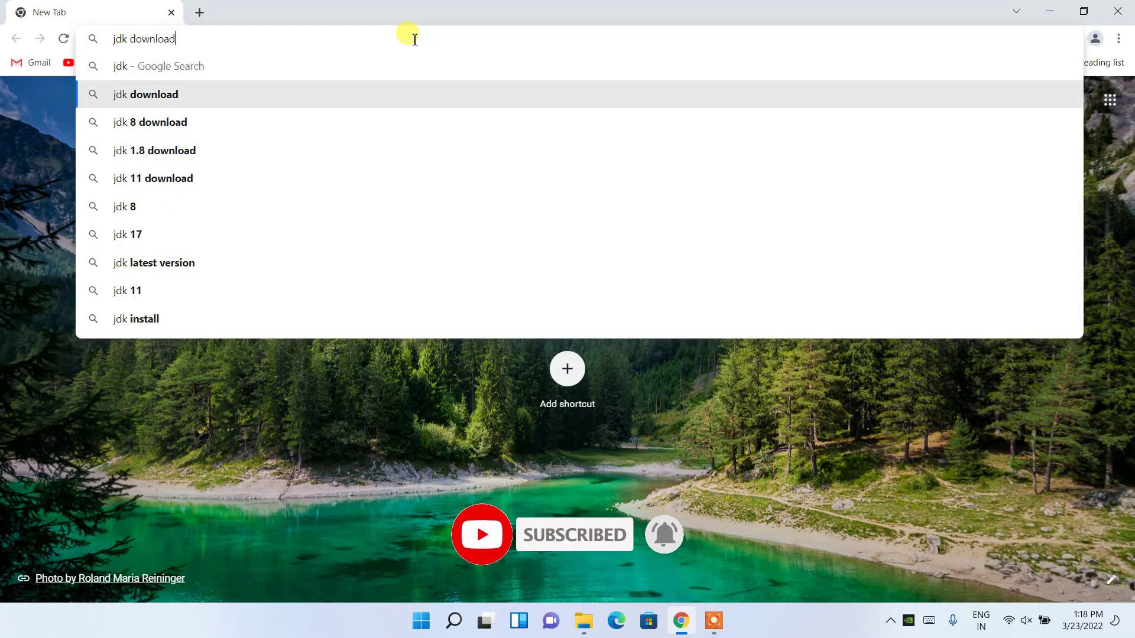
pyautogui.press('Return')
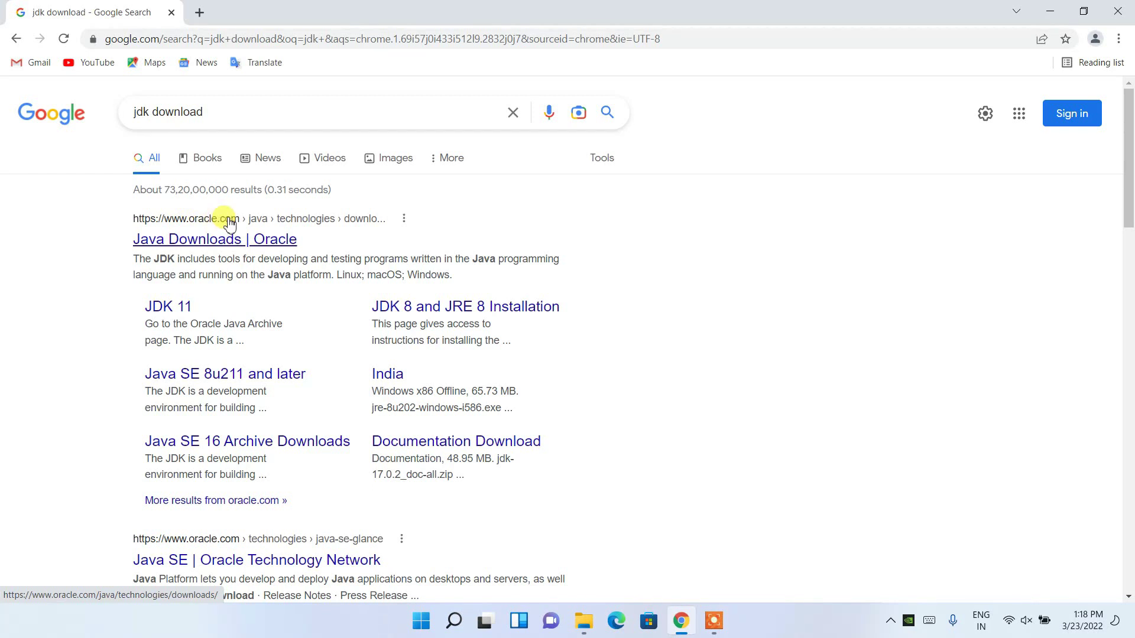
pyautogui.click(164, 240)
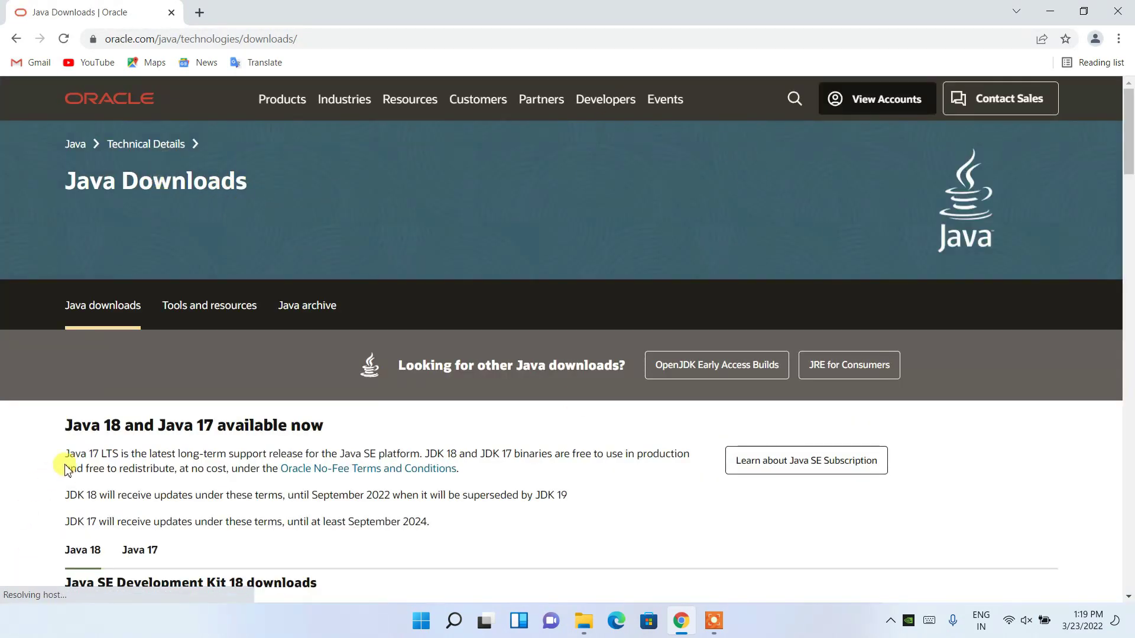
# Highlight Java 18 and 17 in the heading, then show the JDK 18 Windows downloads
pyautogui.moveTo(71, 429); pyautogui.dragTo(325, 431)
pyautogui.click(324, 430)
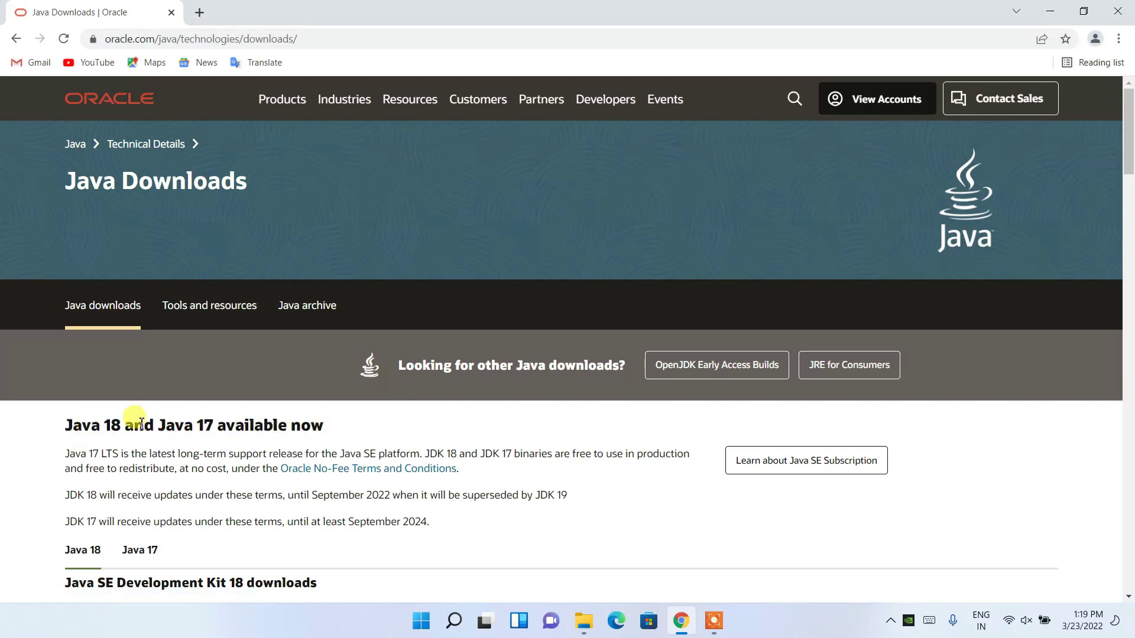
pyautogui.moveTo(150, 425); pyautogui.dragTo(223, 424)
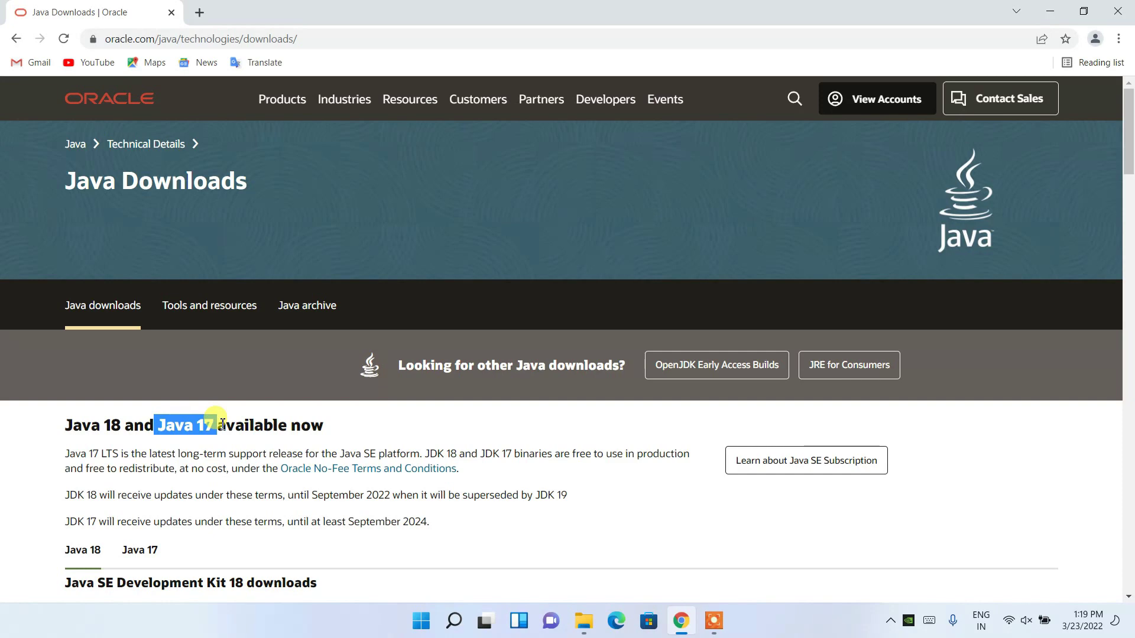
pyautogui.click(59, 425)
pyautogui.moveTo(59, 426); pyautogui.dragTo(121, 422)
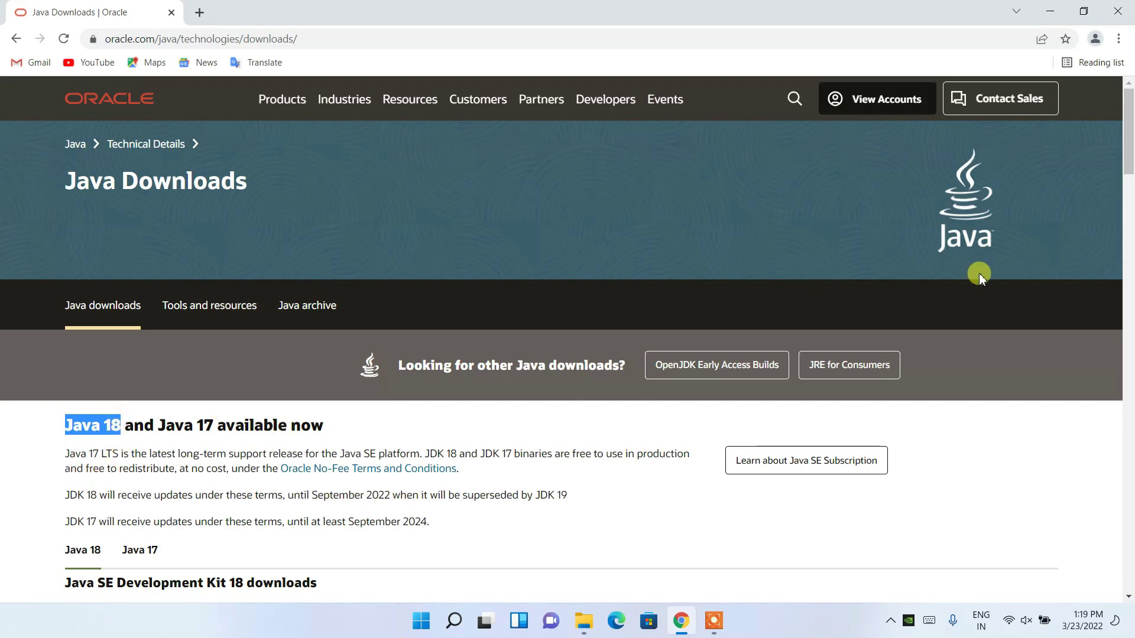
pyautogui.scroll(-6, 1090, 168)
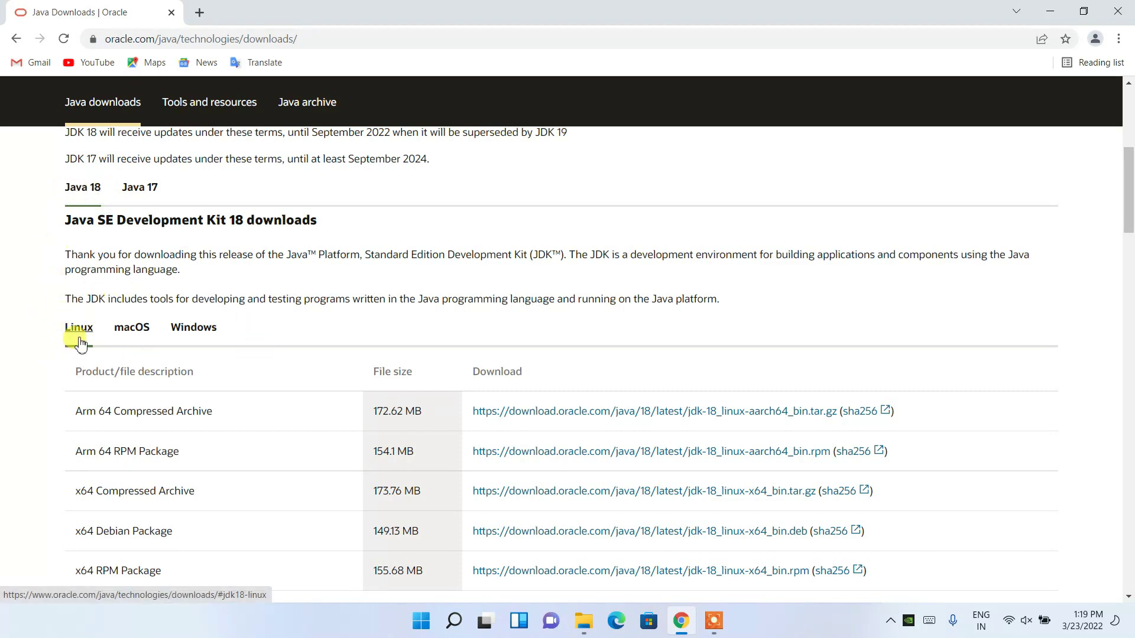
pyautogui.click(209, 337)
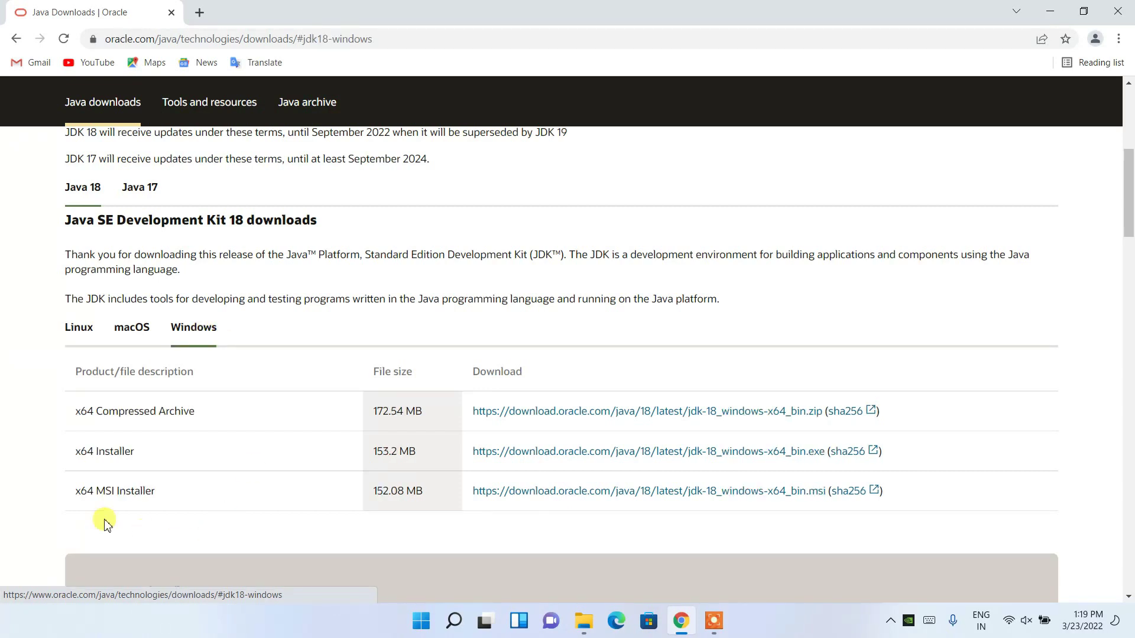
# Download jdk-18_windows-x64_bin.msi from the x64 MSI Installer row and view it in File Explorer
pyautogui.moveTo(70, 496); pyautogui.dragTo(160, 493)
pyautogui.click(101, 496)
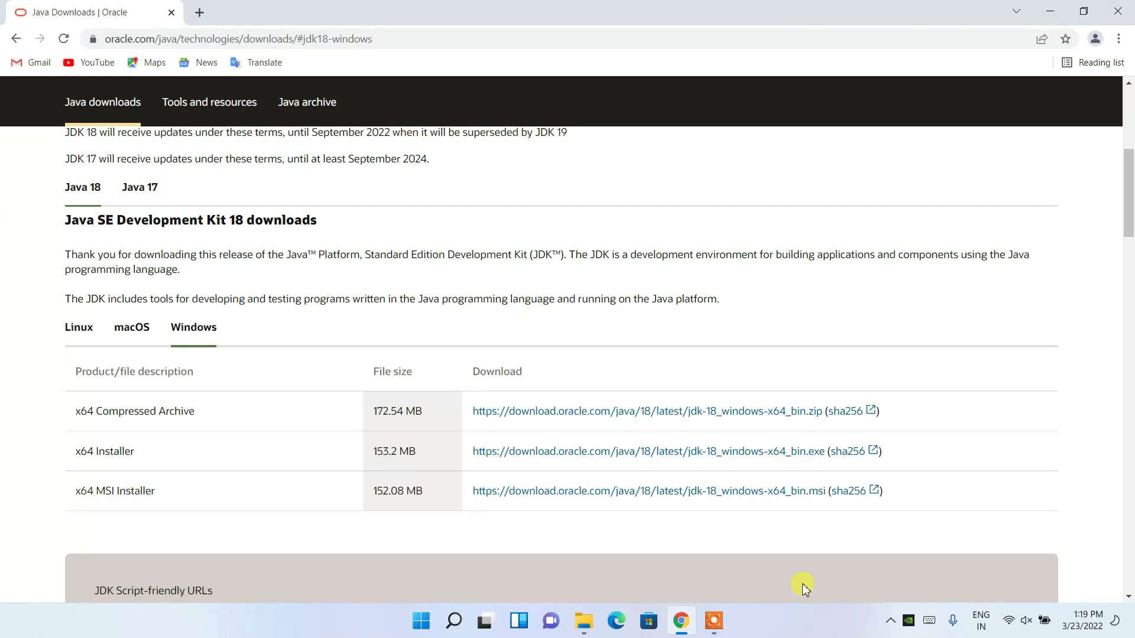
pyautogui.click(805, 501)
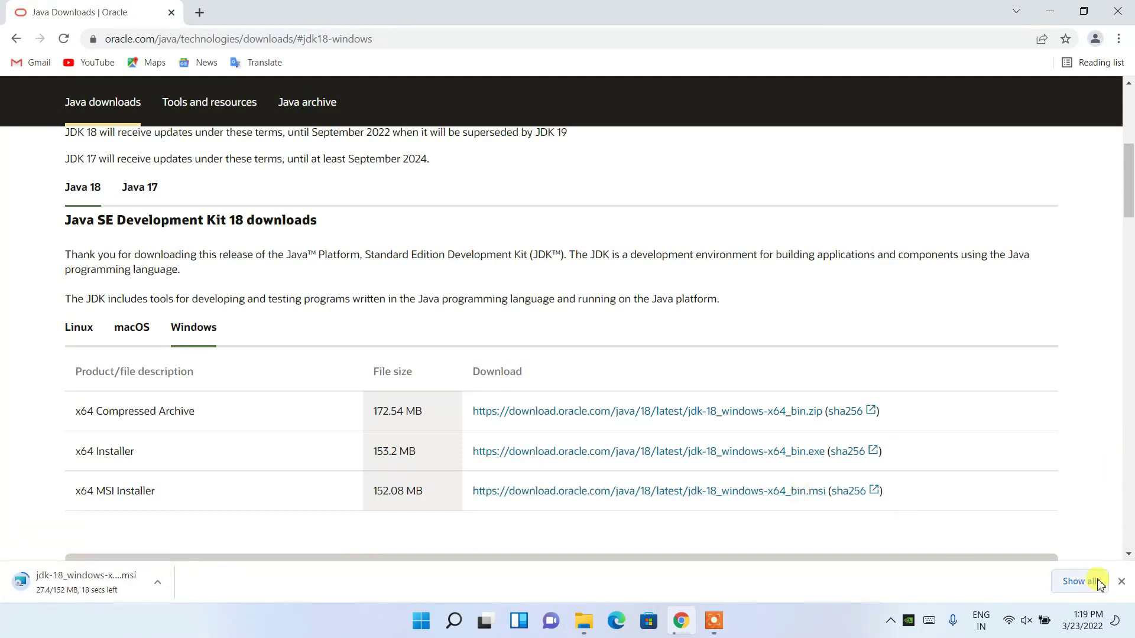
pyautogui.click(584, 624)
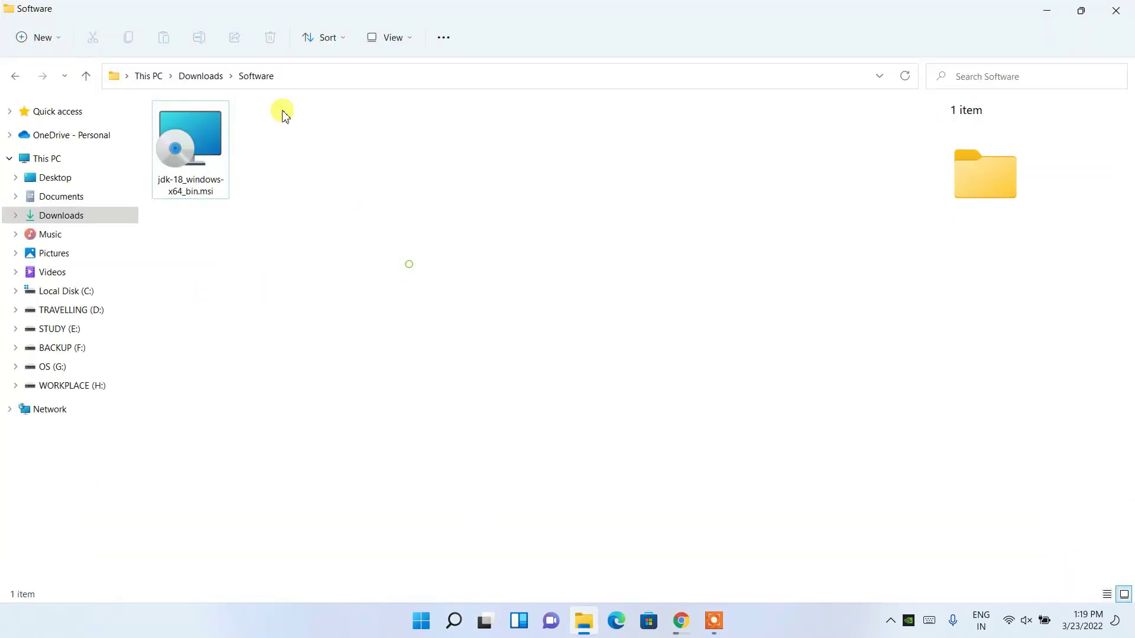
# Run jdk-18_windows-x64_bin.msi from the Downloads > Software folder
pyautogui.click(173, 187)
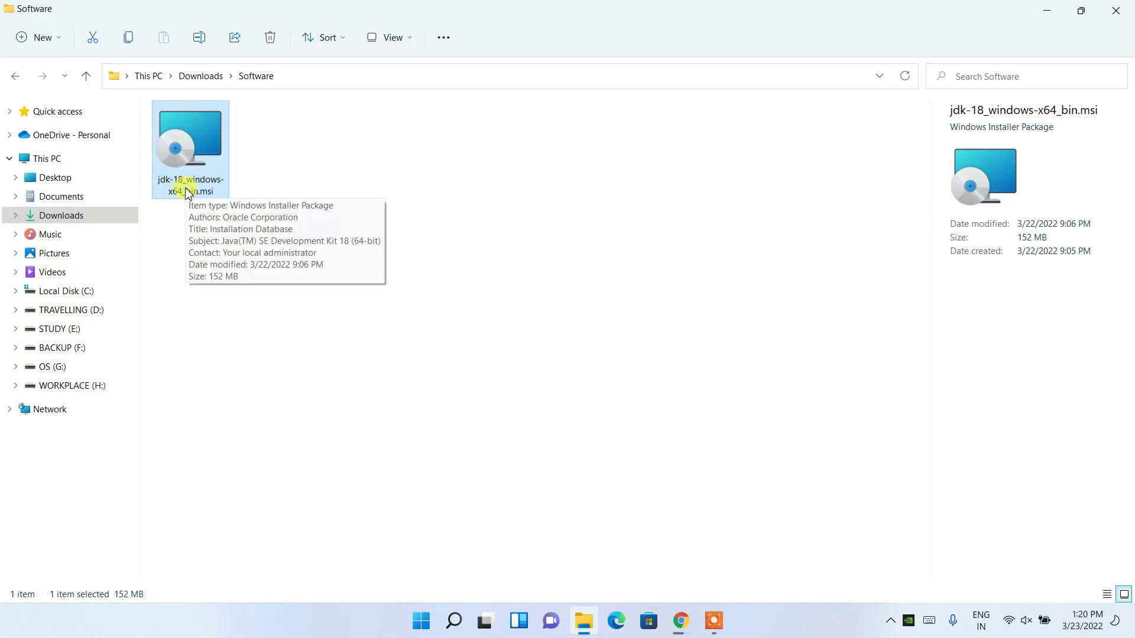
pyautogui.doubleClick(198, 161)
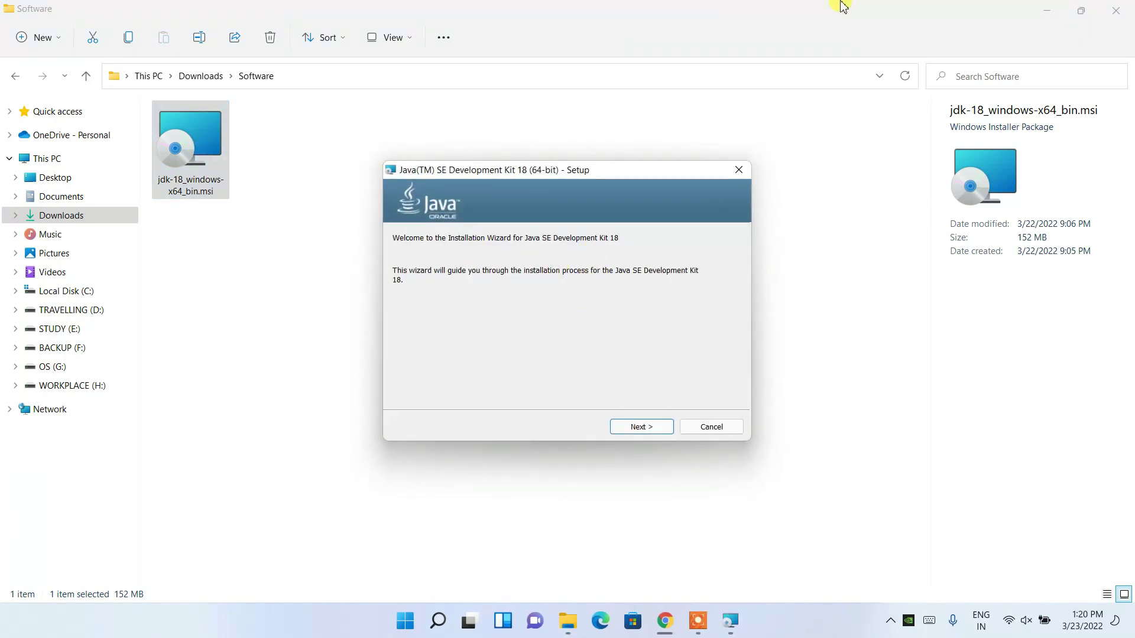
# Install JDK 18 into the default C:\Program Files\Java\jdk-18\ folder and close the finished setup
pyautogui.click(1047, 12)
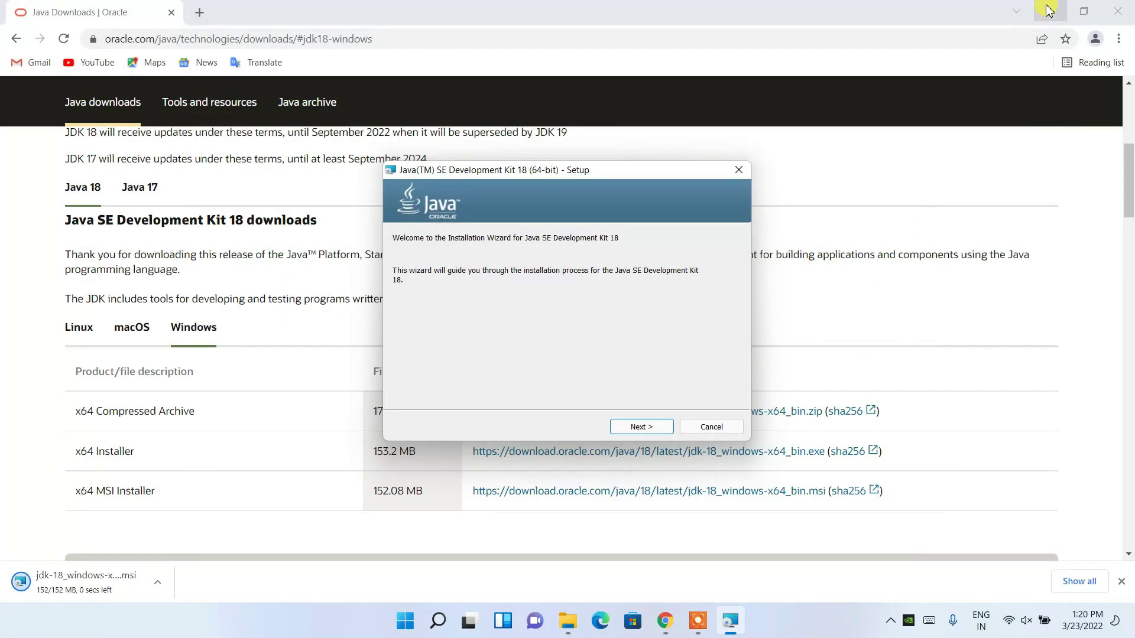
pyautogui.click(1047, 12)
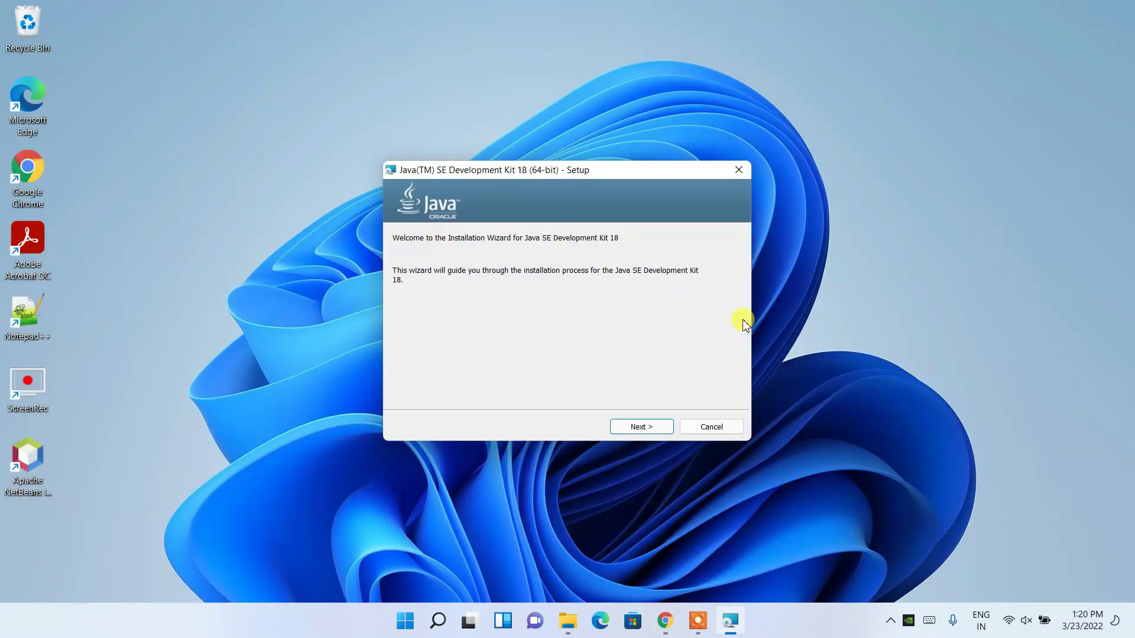
pyautogui.click(661, 429)
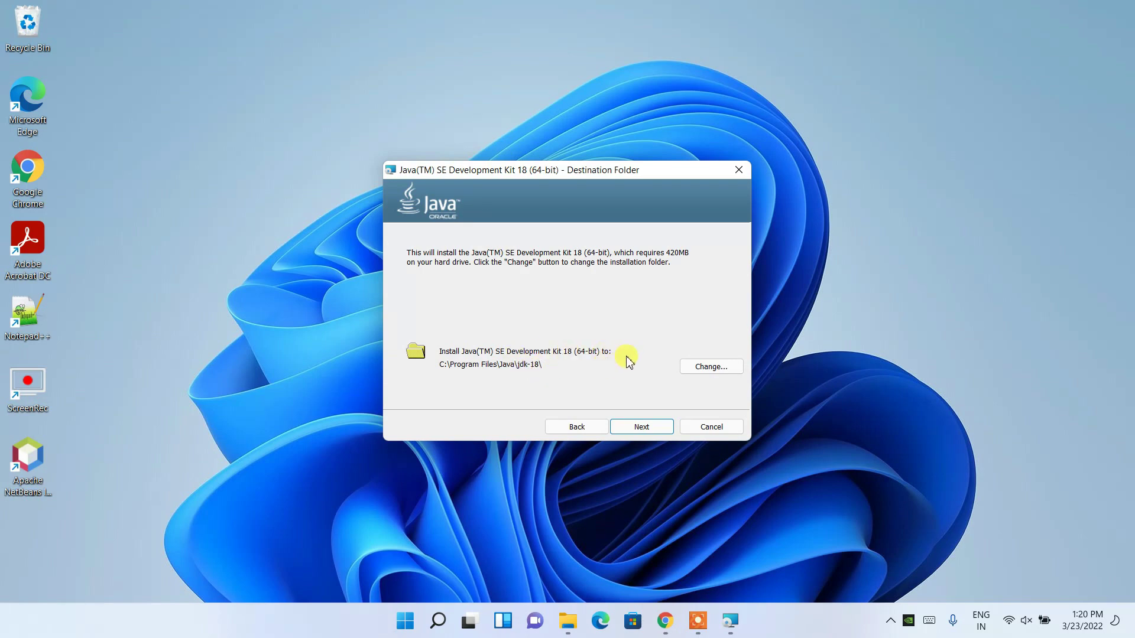
pyautogui.click(646, 420)
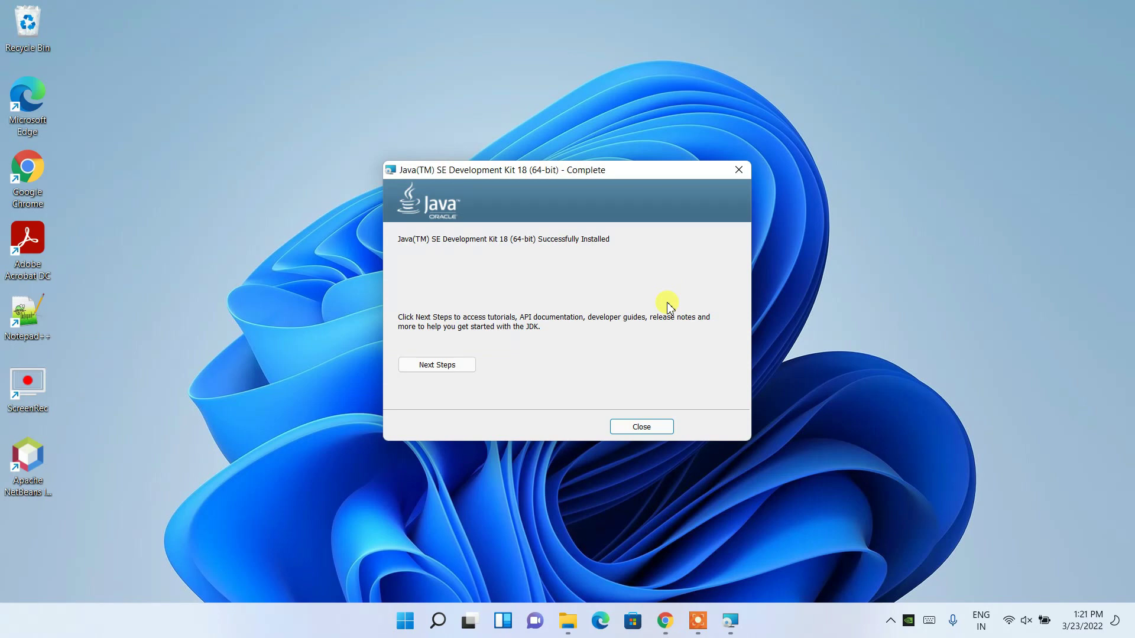
pyautogui.click(643, 427)
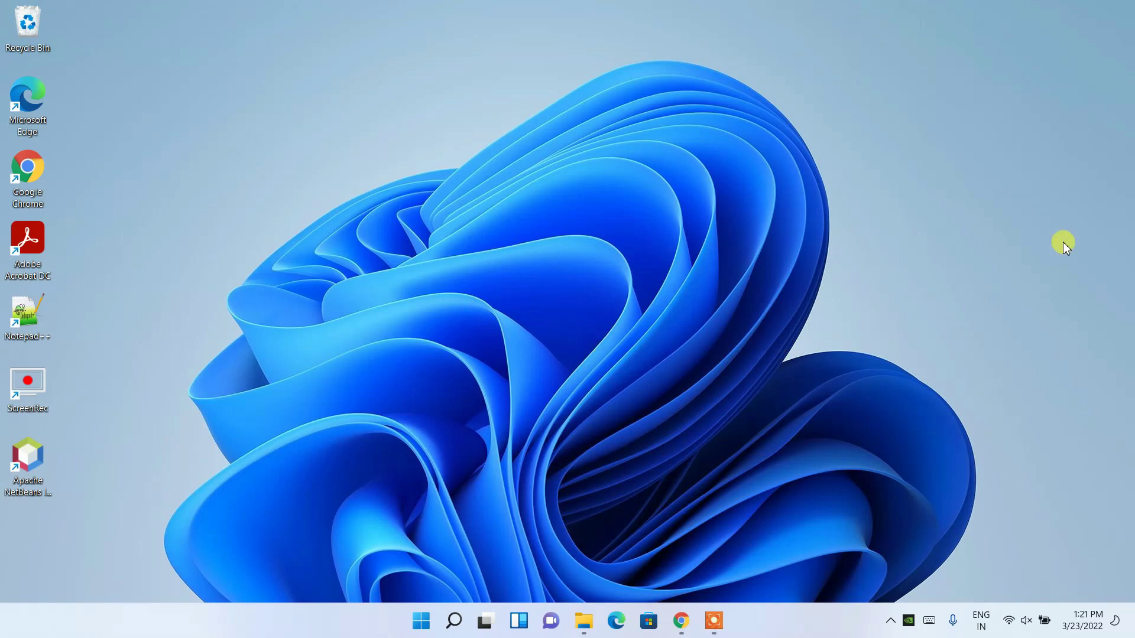
# Browse File Explorer to the C:\Program Files\Java\jdk-18\bin folder
pyautogui.click(591, 631)
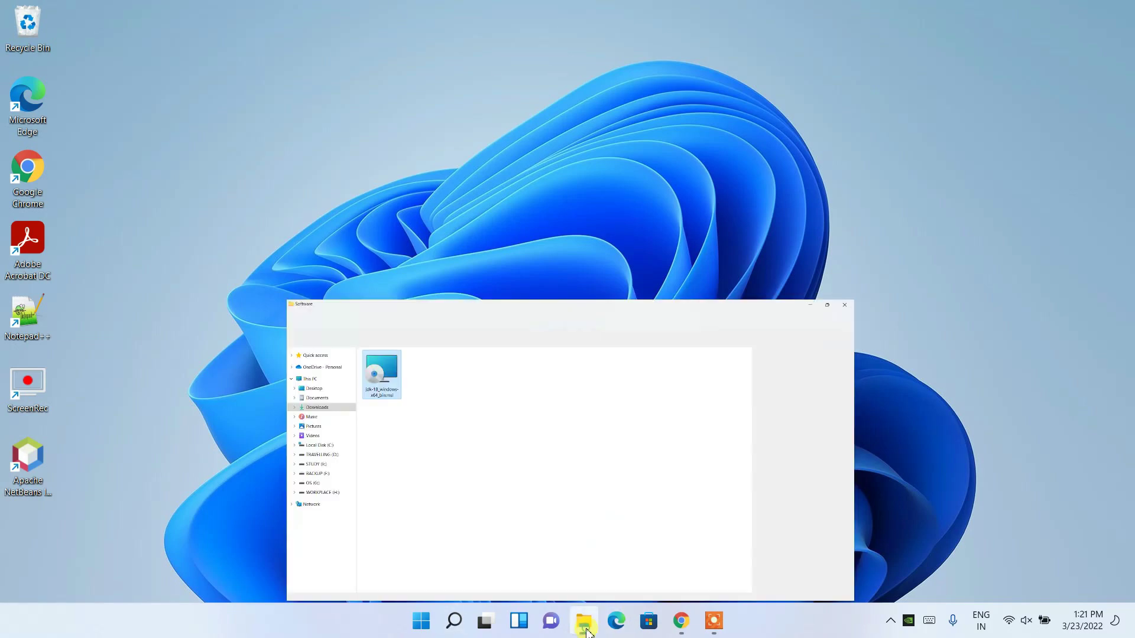
pyautogui.click(81, 291)
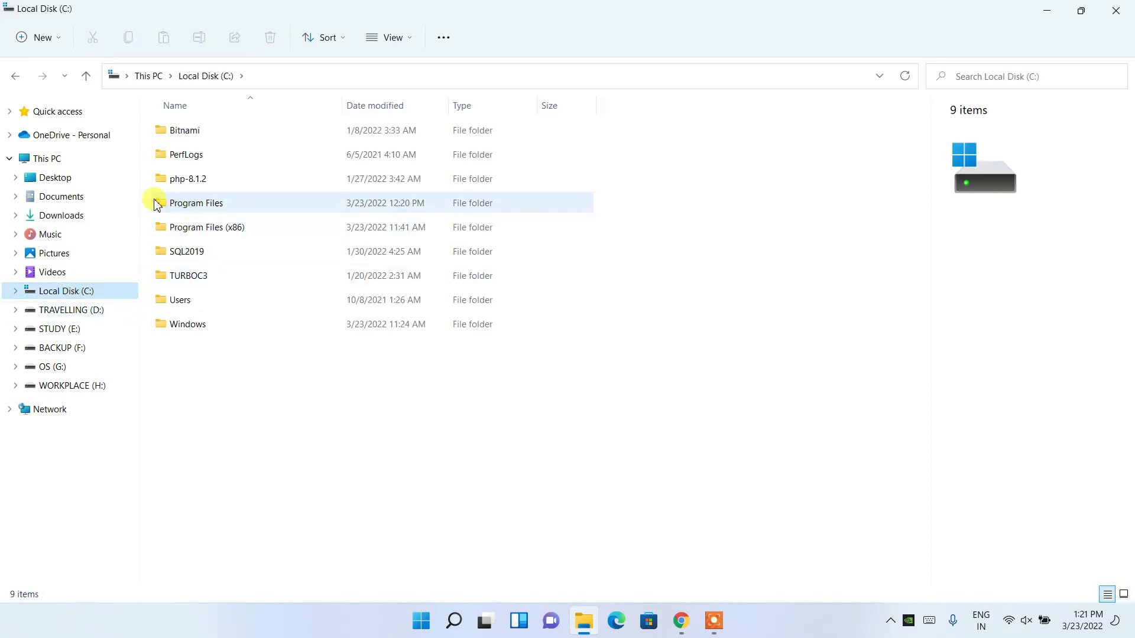
pyautogui.click(190, 203)
pyautogui.doubleClick(190, 202)
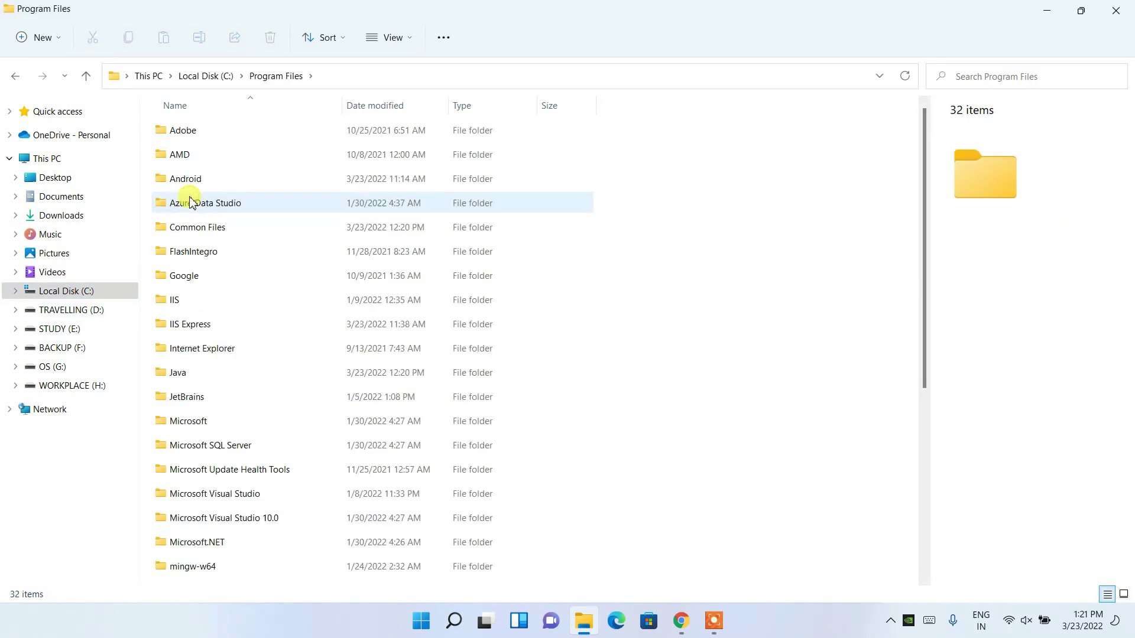
pyautogui.click(272, 373)
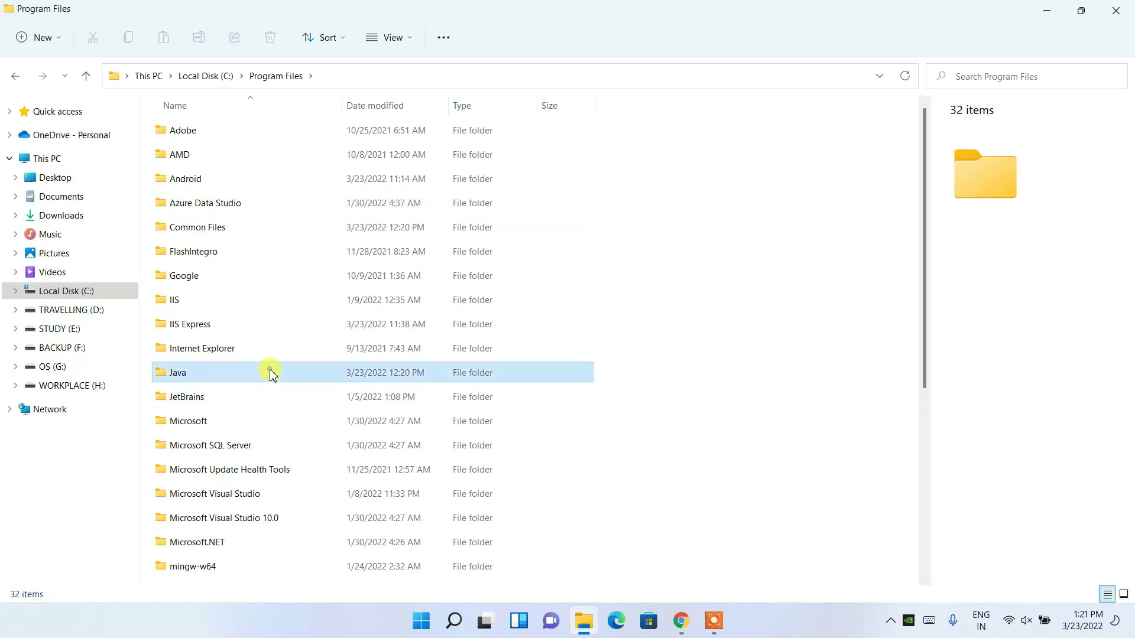
pyautogui.doubleClick(186, 377)
pyautogui.click(196, 141)
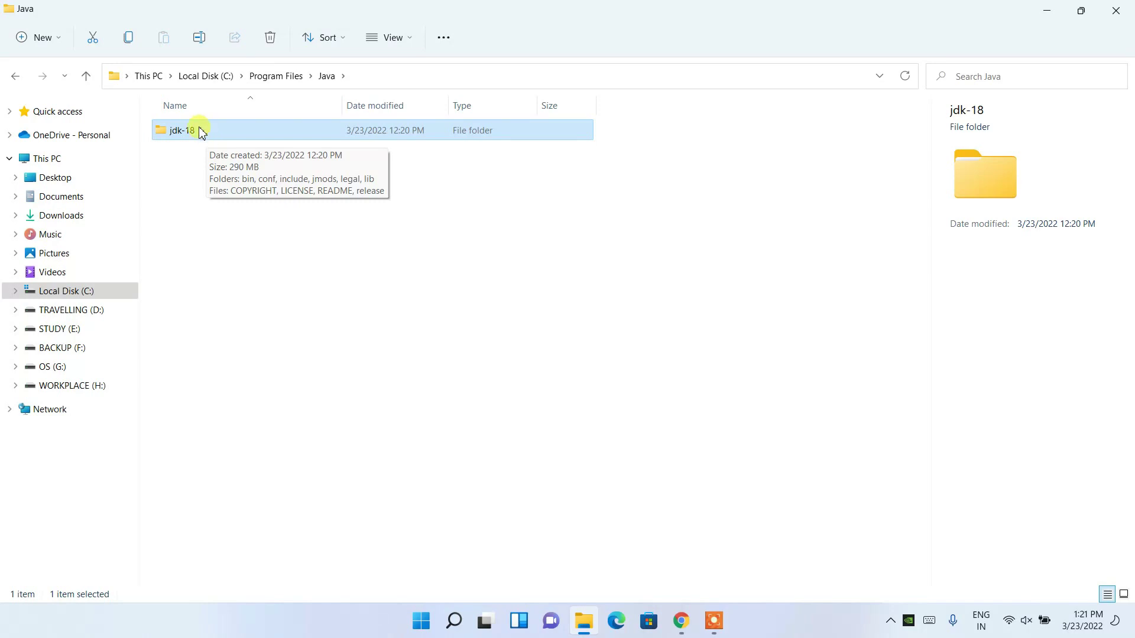
pyautogui.doubleClick(201, 131)
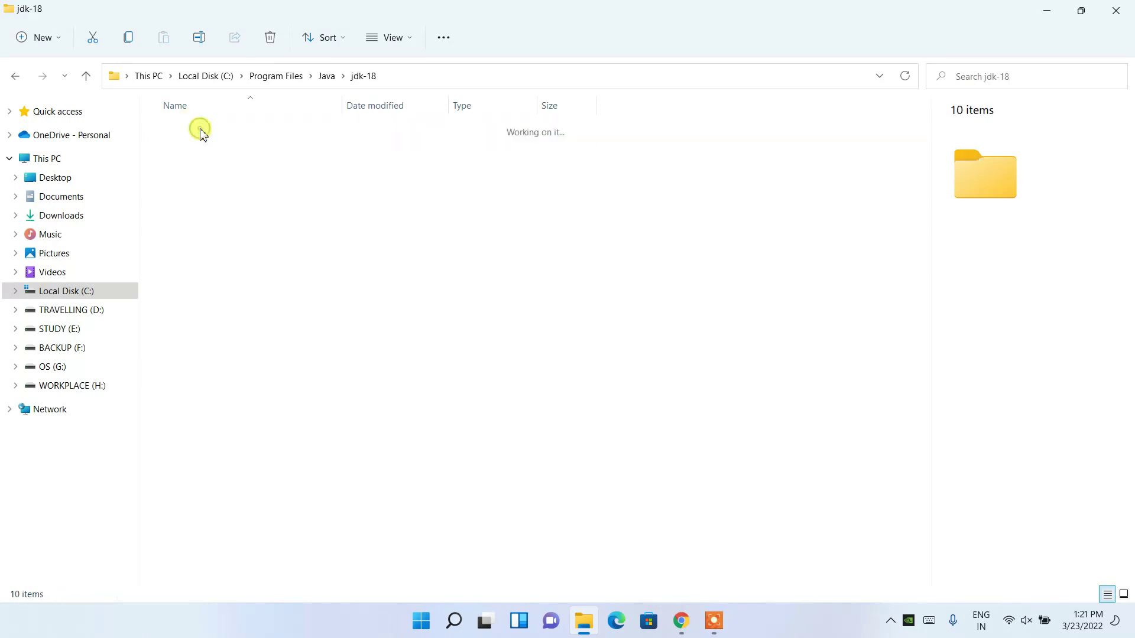
pyautogui.click(200, 132)
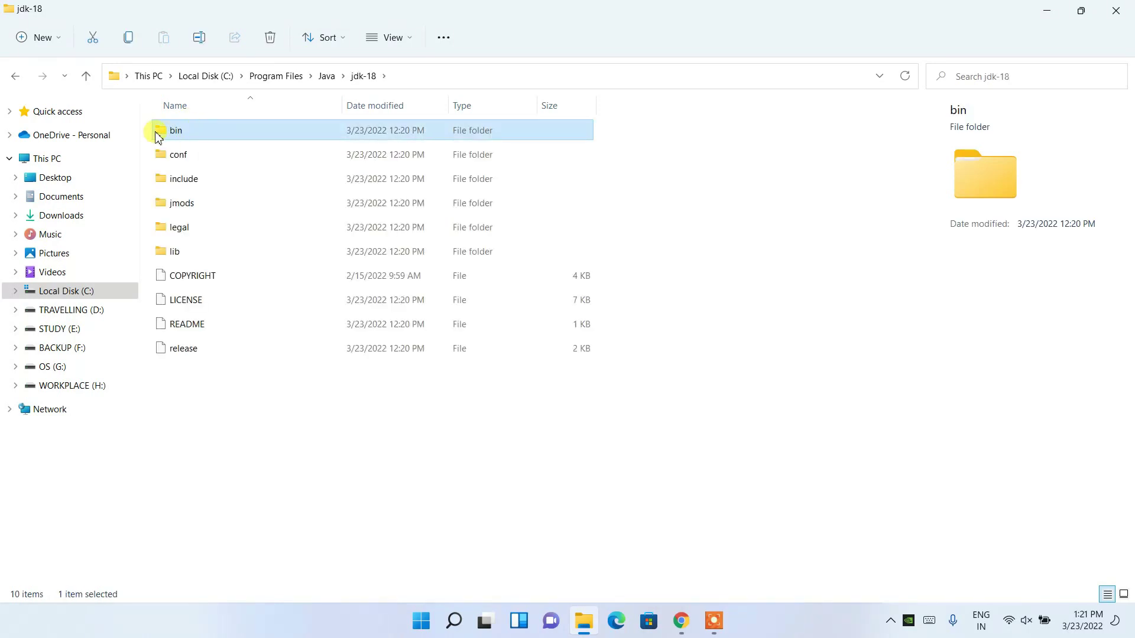
pyautogui.doubleClick(215, 132)
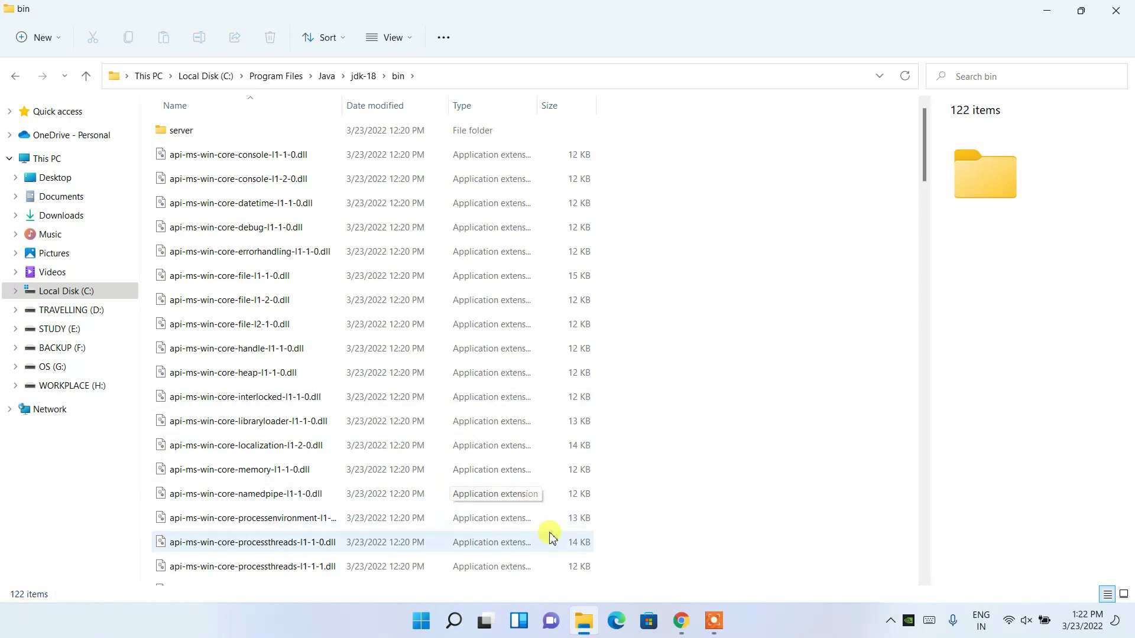
# Copy the C:\Program Files\Java\jdk-18\bin path from the address bar
pyautogui.click(596, 79)
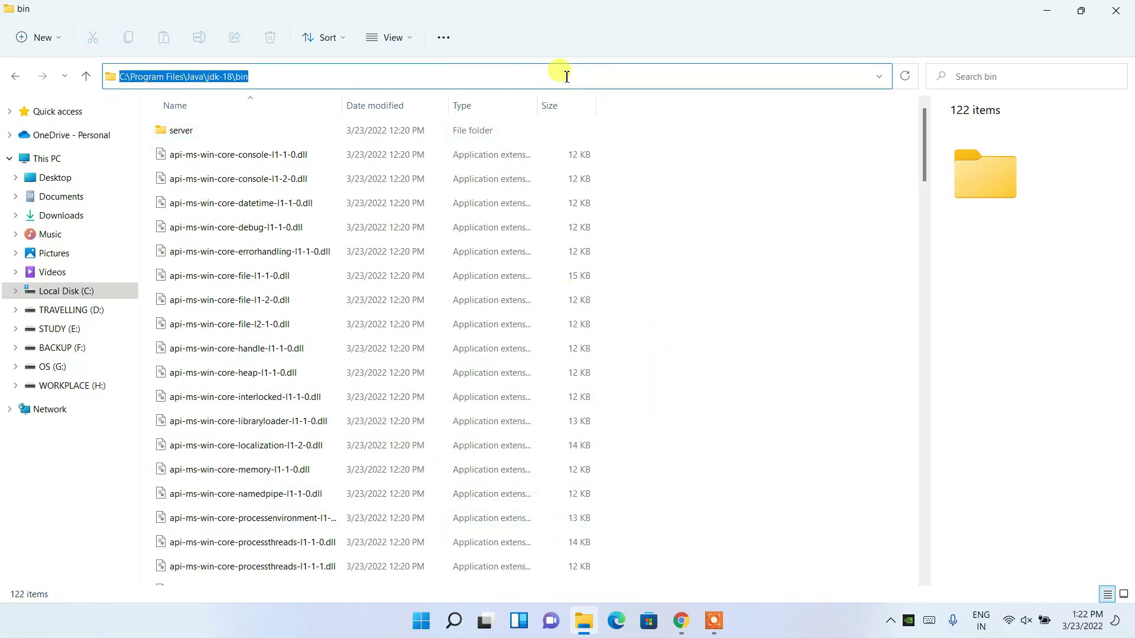
pyautogui.rightClick(567, 77)
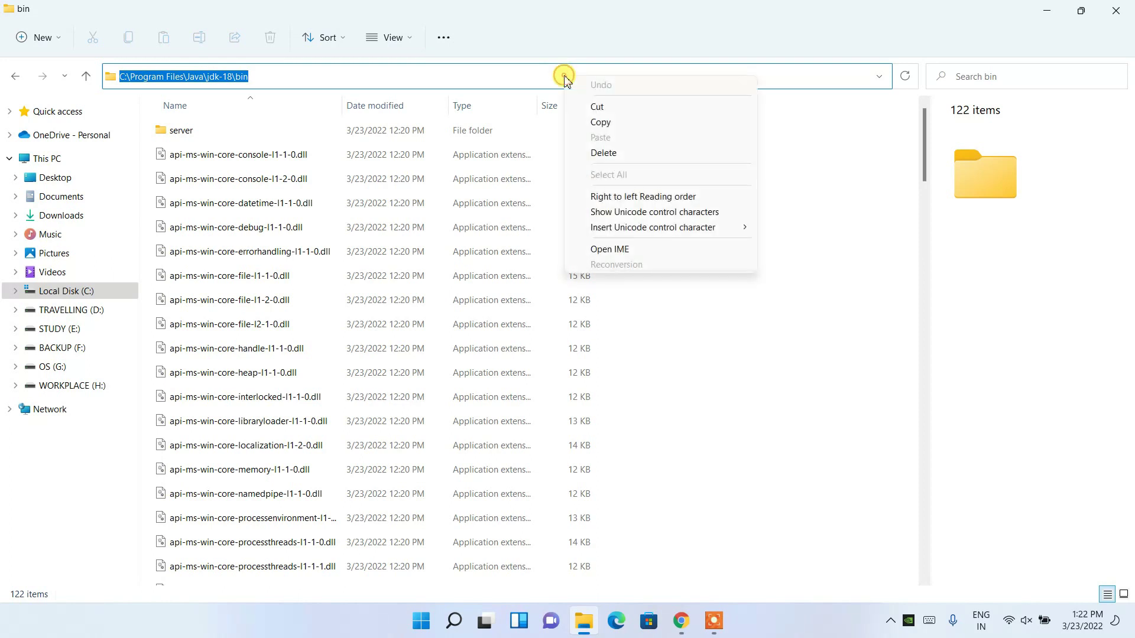
pyautogui.click(615, 122)
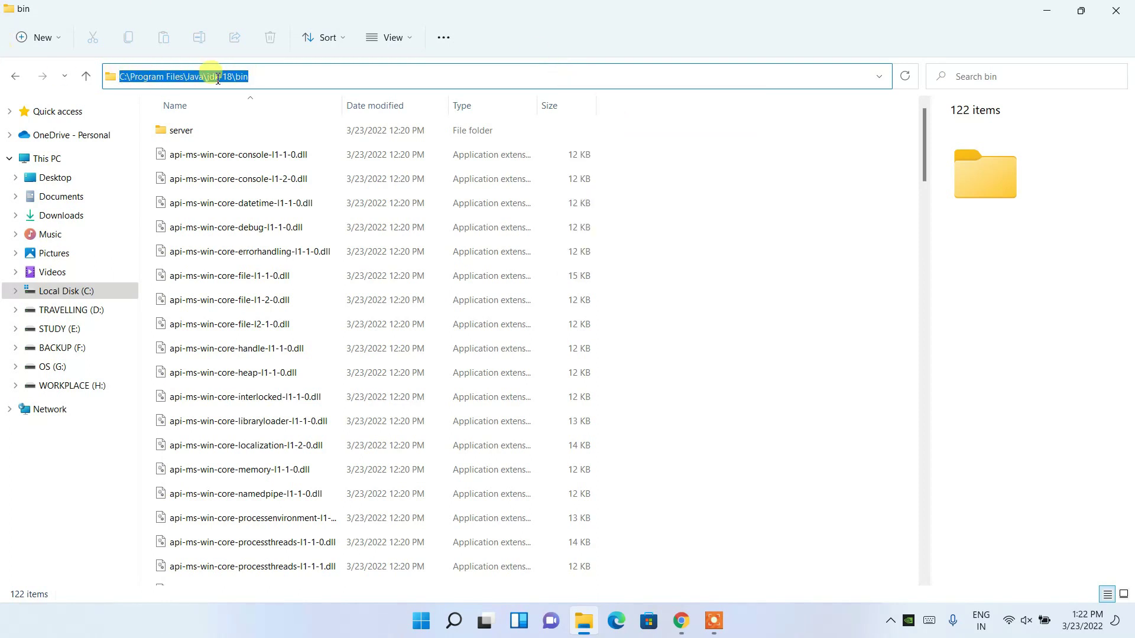
# Search Windows for 'envi' and open 'Edit the system environment variables'
pyautogui.moveTo(462, 626)
pyautogui.click(453, 623)
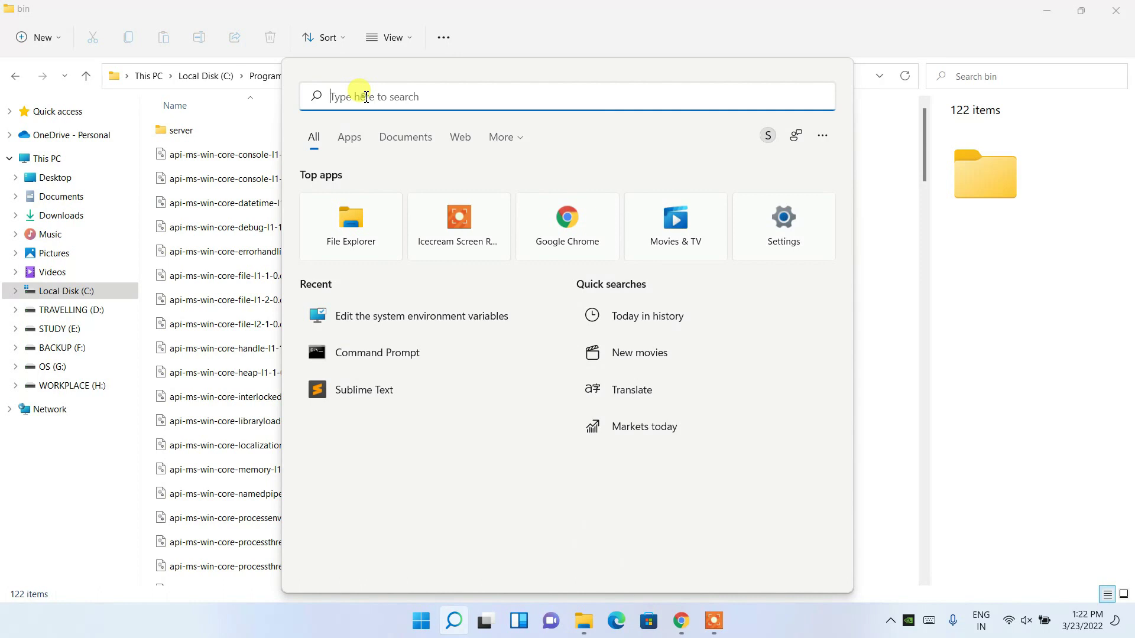
pyautogui.write('envi')
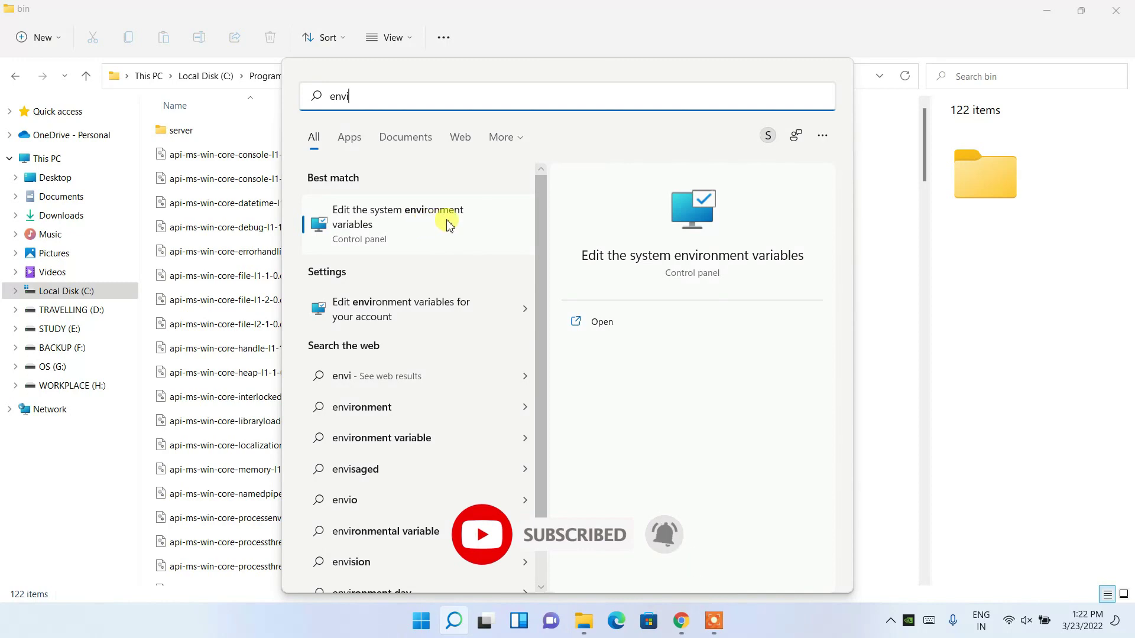
pyautogui.click(406, 220)
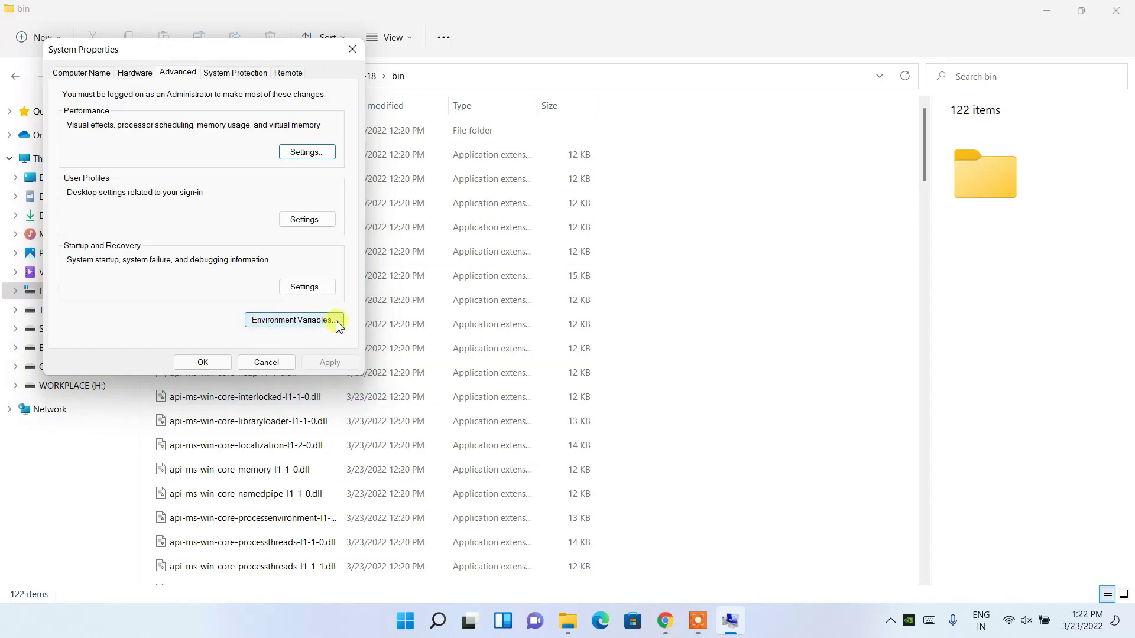
# Add C:\Program Files\Java\jdk-18\bin as a new entry in the system Path variable
pyautogui.click(305, 324)
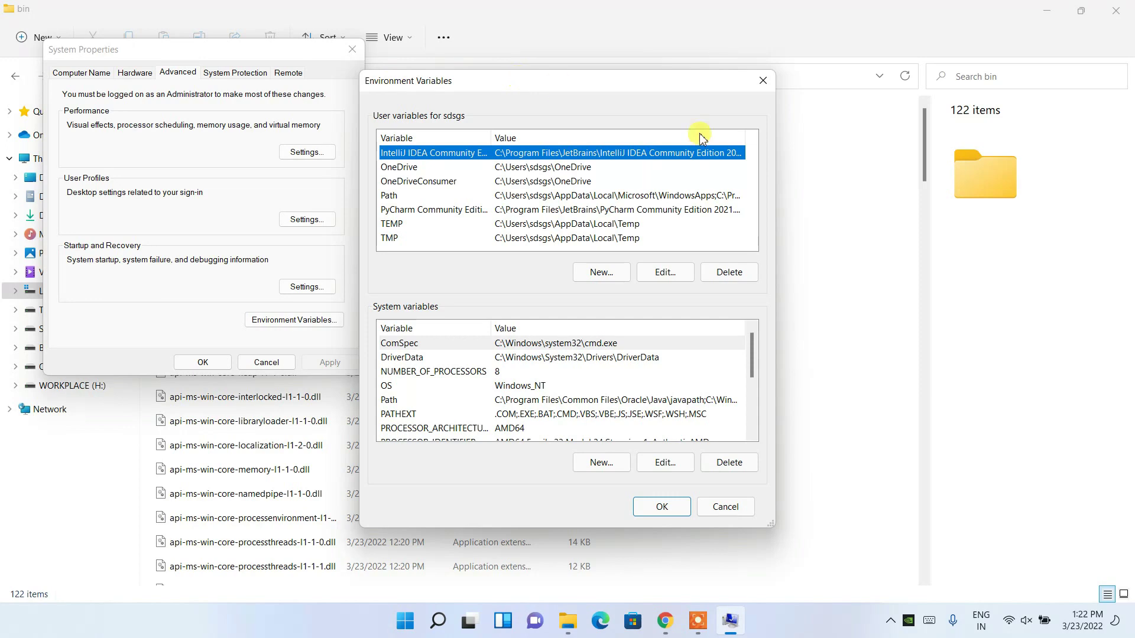
pyautogui.click(406, 401)
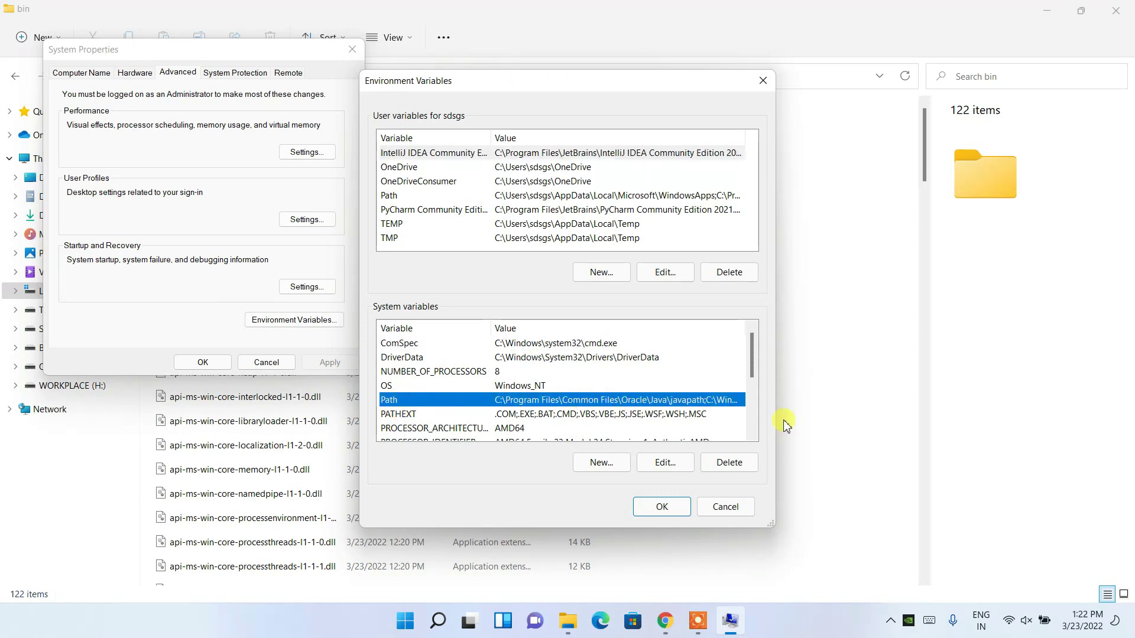
pyautogui.click(663, 464)
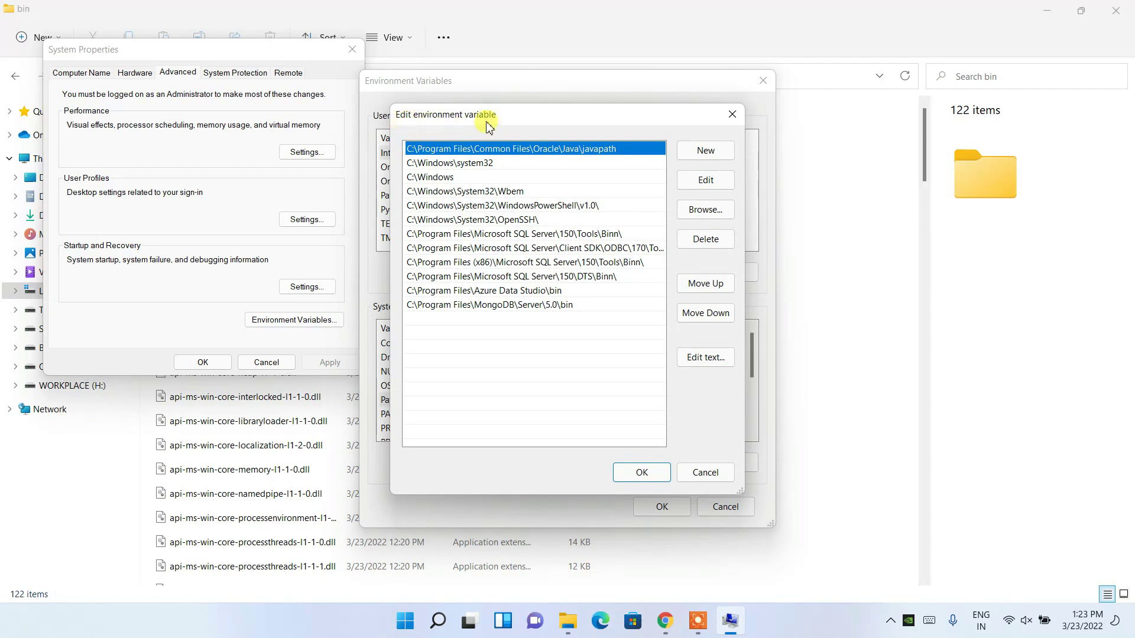
pyautogui.click(706, 154)
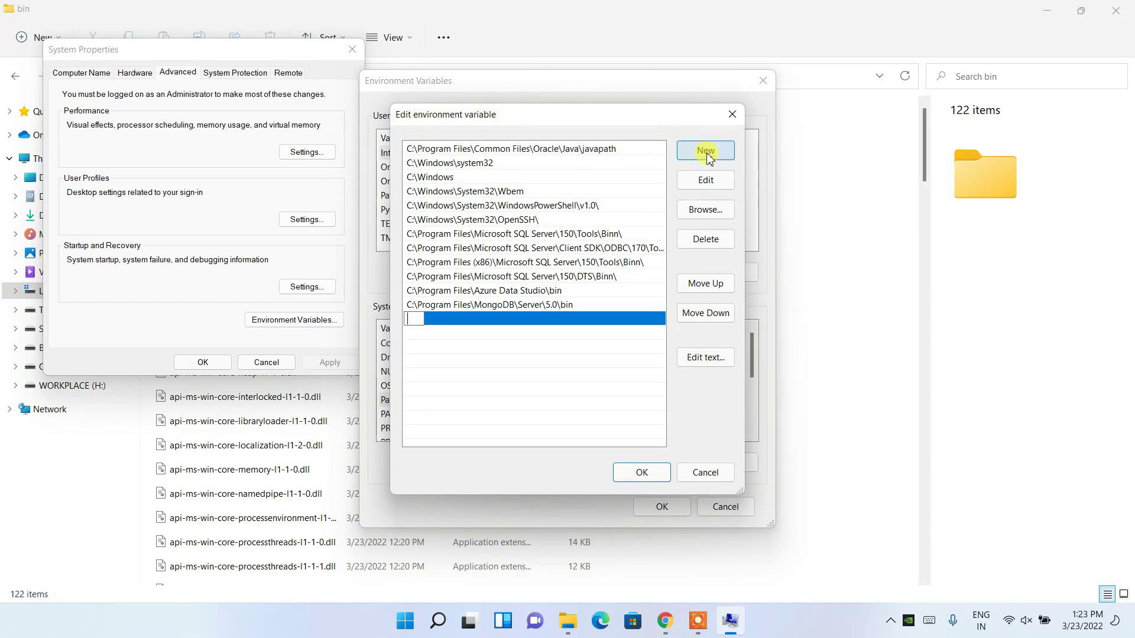
pyautogui.rightClick(420, 318)
pyautogui.click(454, 377)
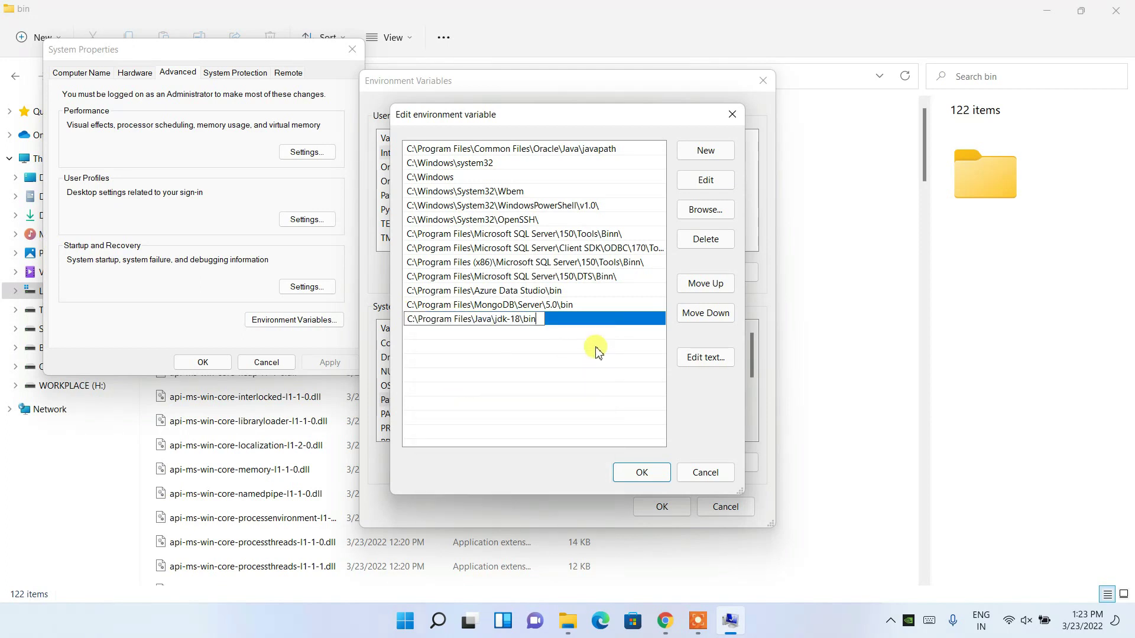
pyautogui.click(589, 347)
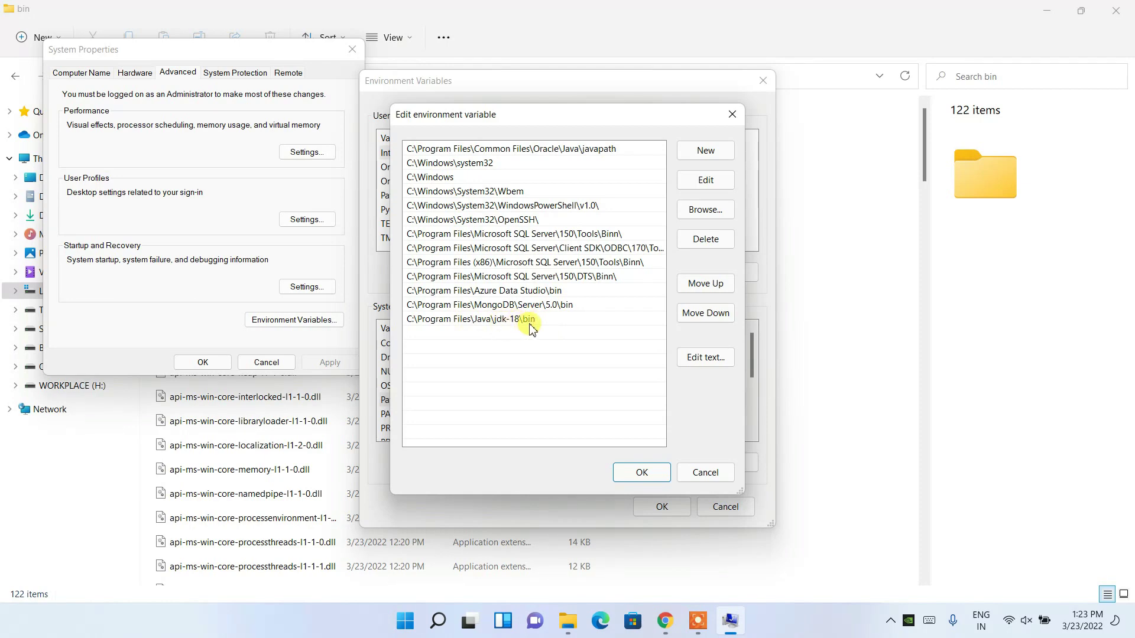
pyautogui.click(644, 473)
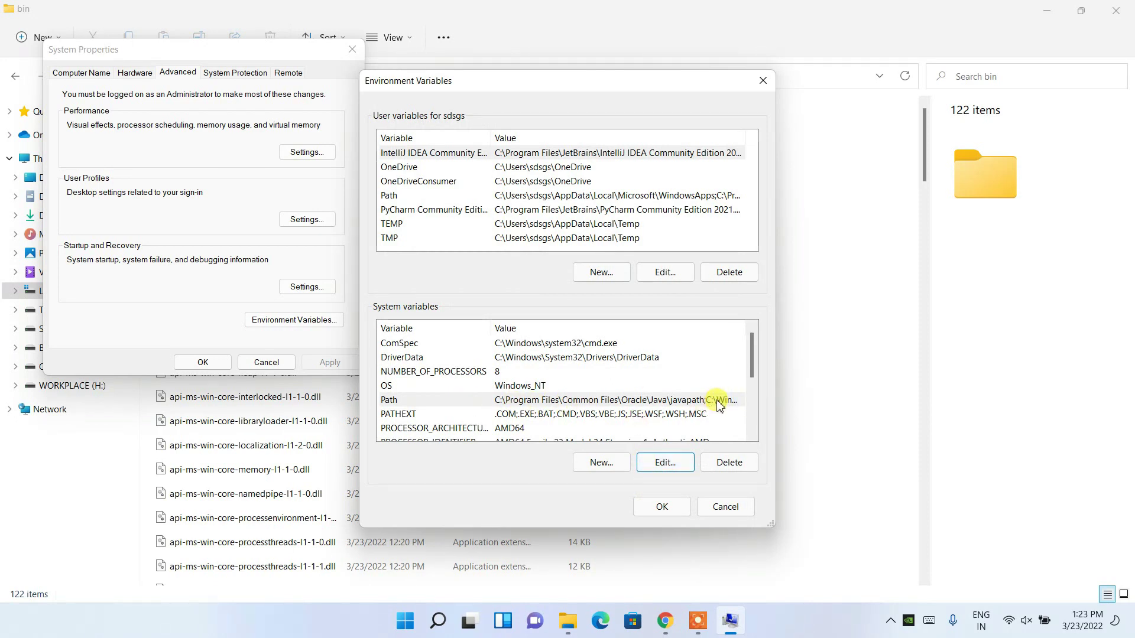
# Create system variable JAVA_HOME set to C:\Program Files\Java\jdk-18 and close all three dialogs
pyautogui.click(604, 467)
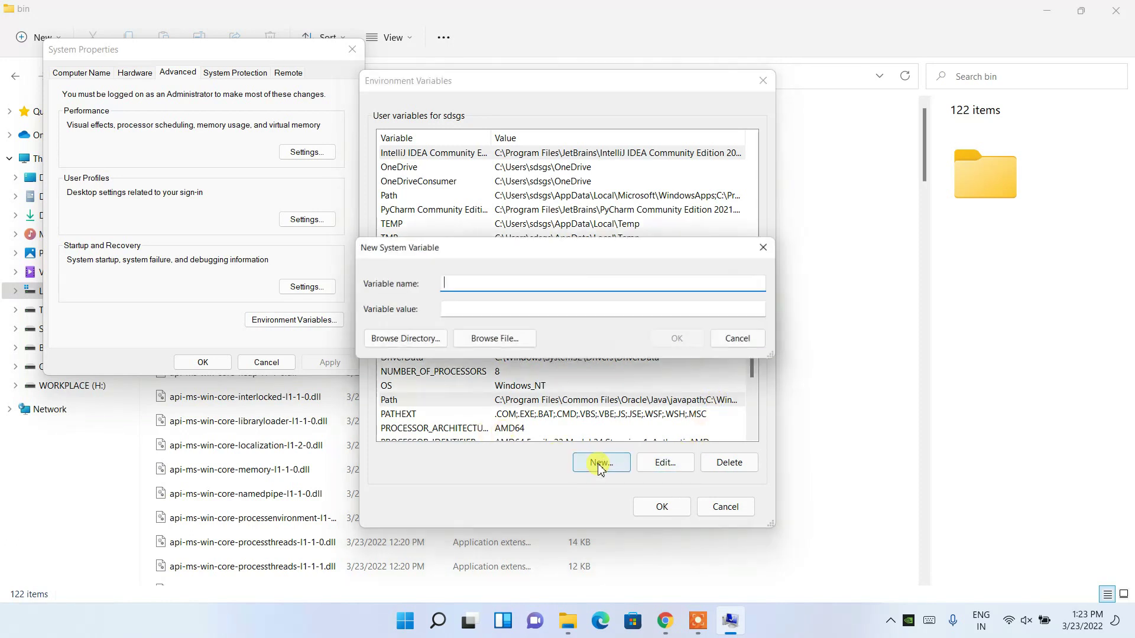
pyautogui.write('J')
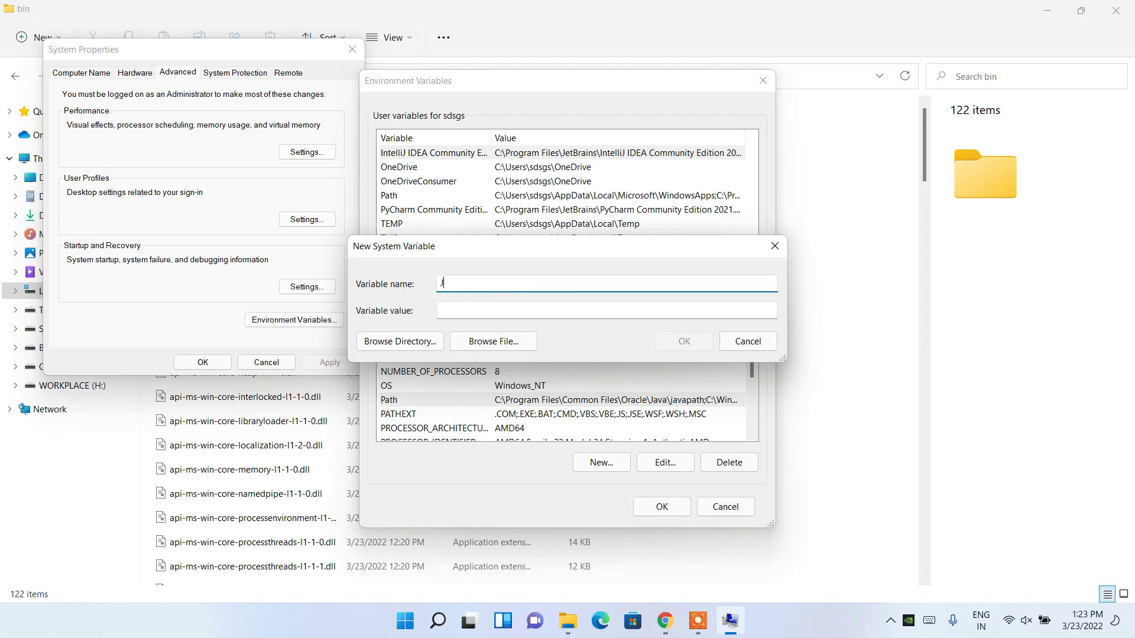
pyautogui.write('AVA_HOME')
pyautogui.click(464, 310)
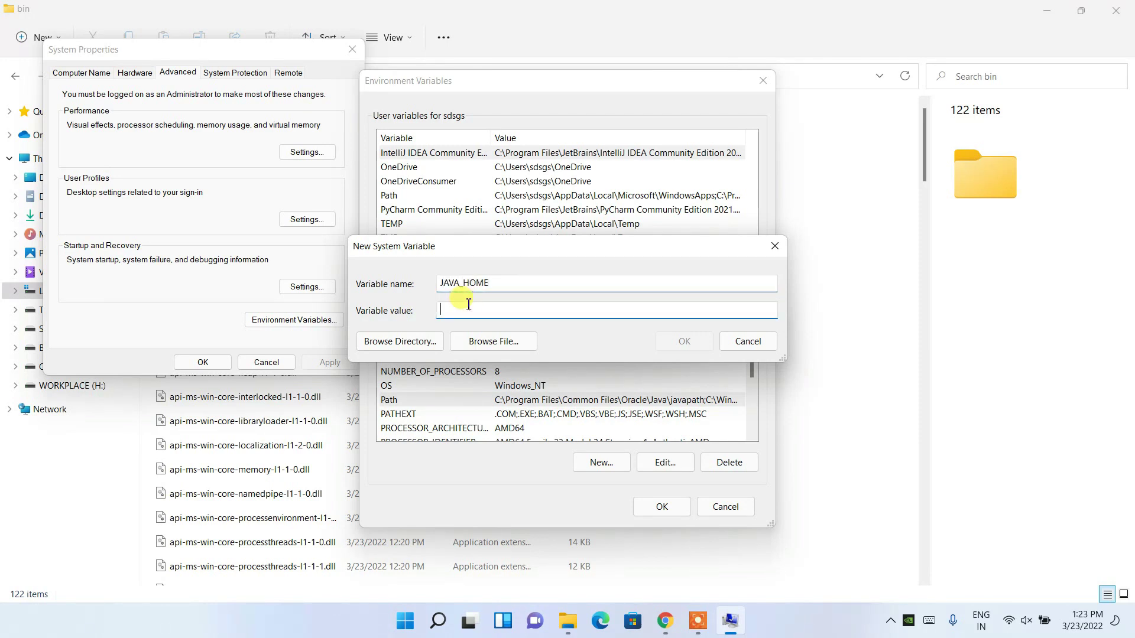
pyautogui.rightClick(464, 312)
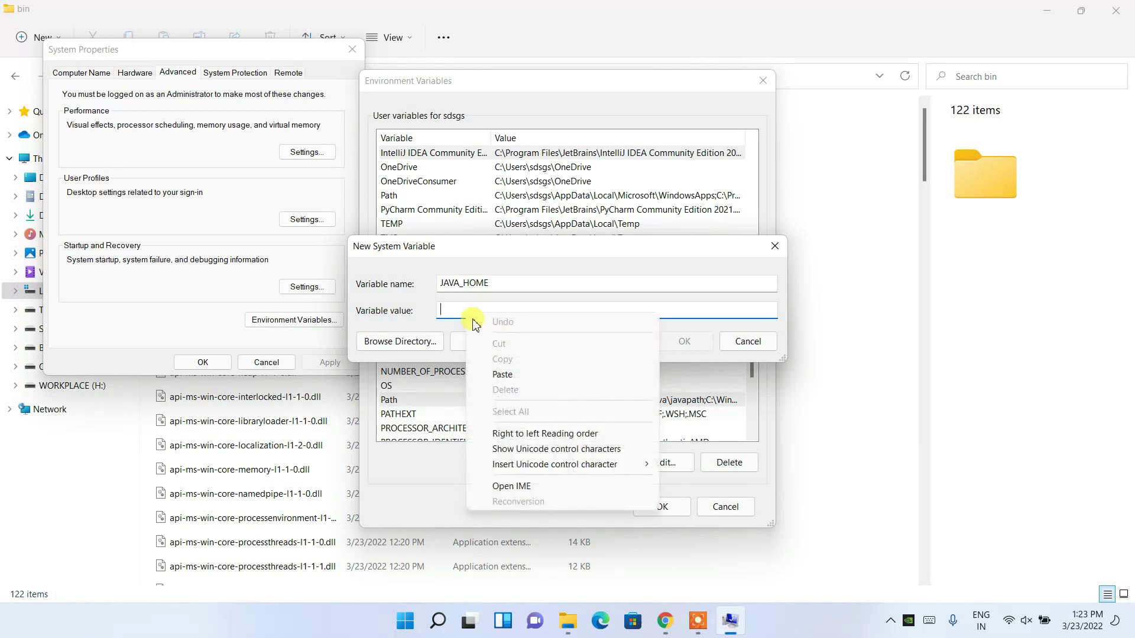
pyautogui.click(503, 375)
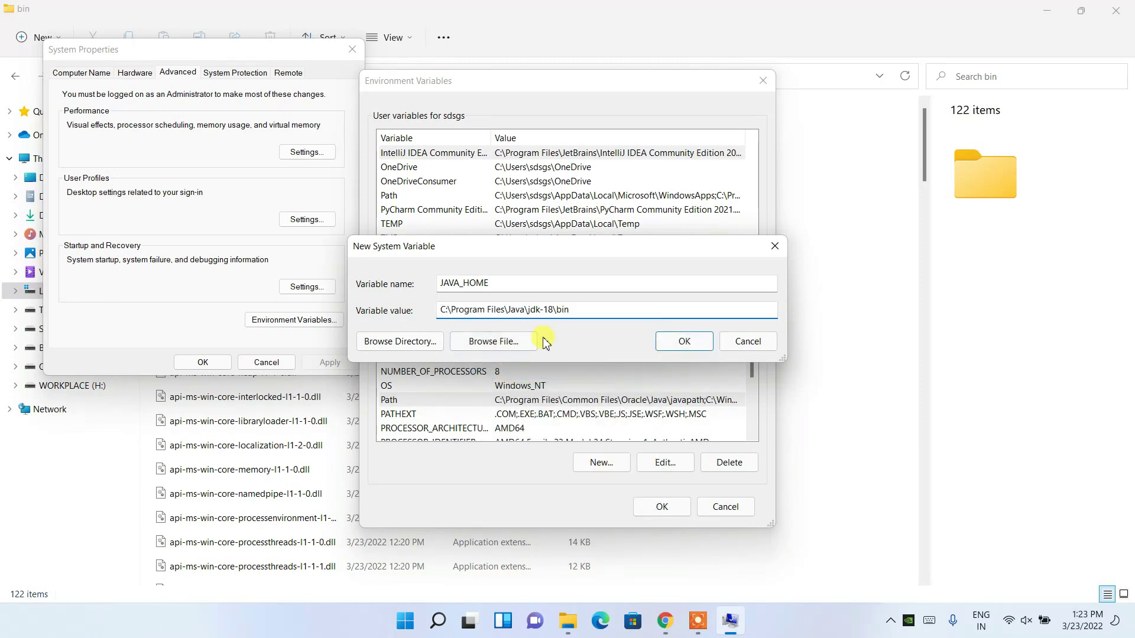
pyautogui.press('BackSpace')
pyautogui.press('BackSpace')
pyautogui.click(684, 343)
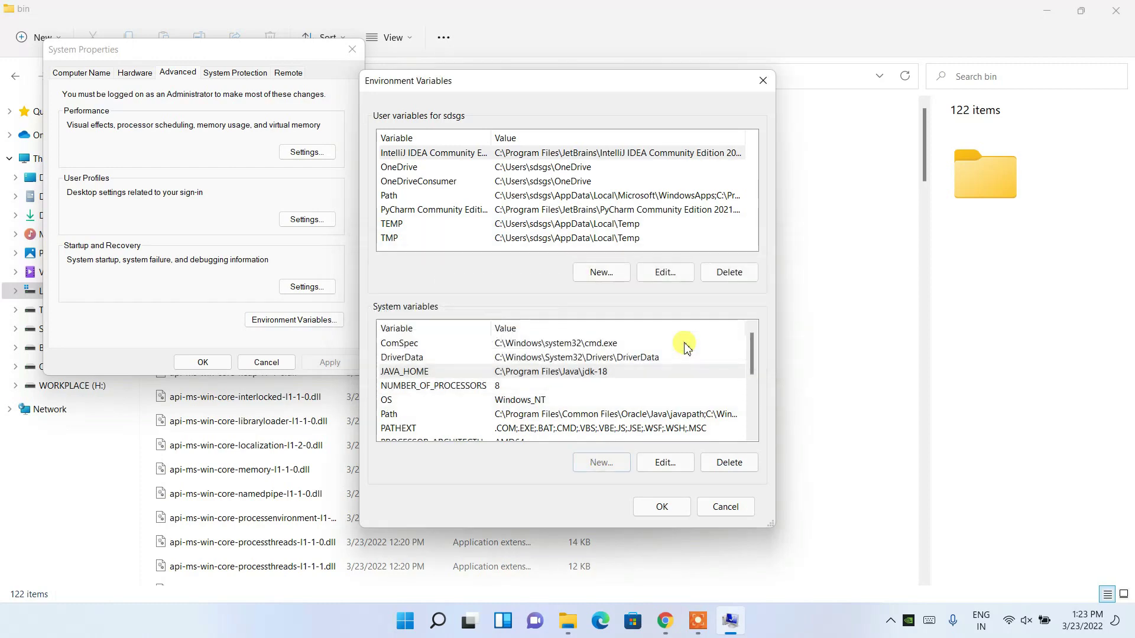
pyautogui.click(669, 508)
pyautogui.click(207, 363)
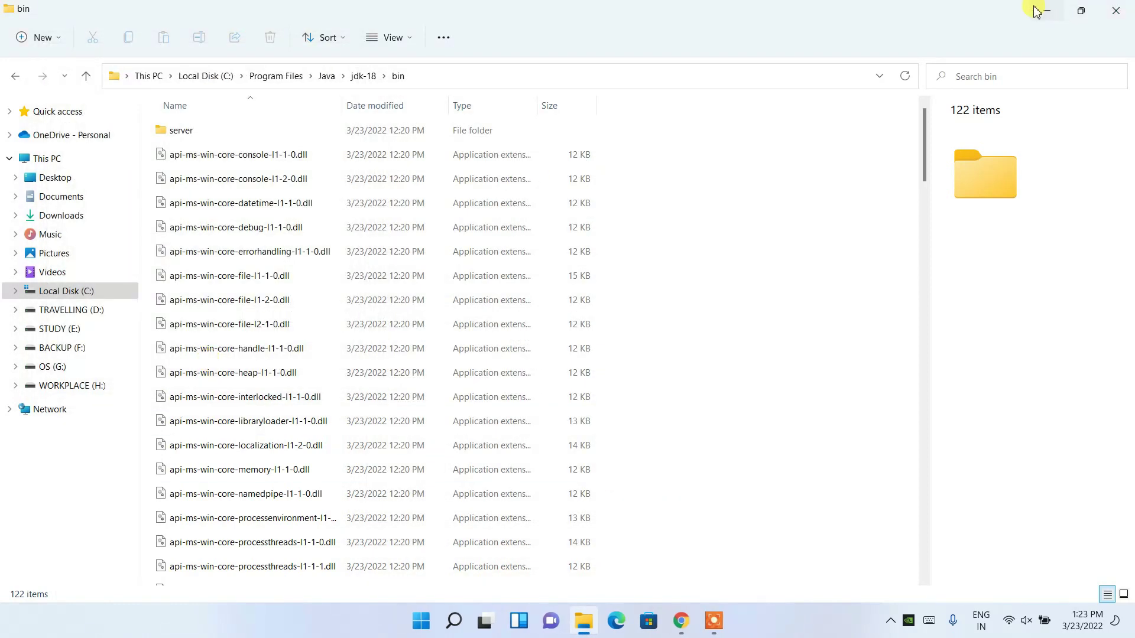
# Minimize the folder window and launch Command Prompt from Windows search with 'cmd'
pyautogui.click(1044, 10)
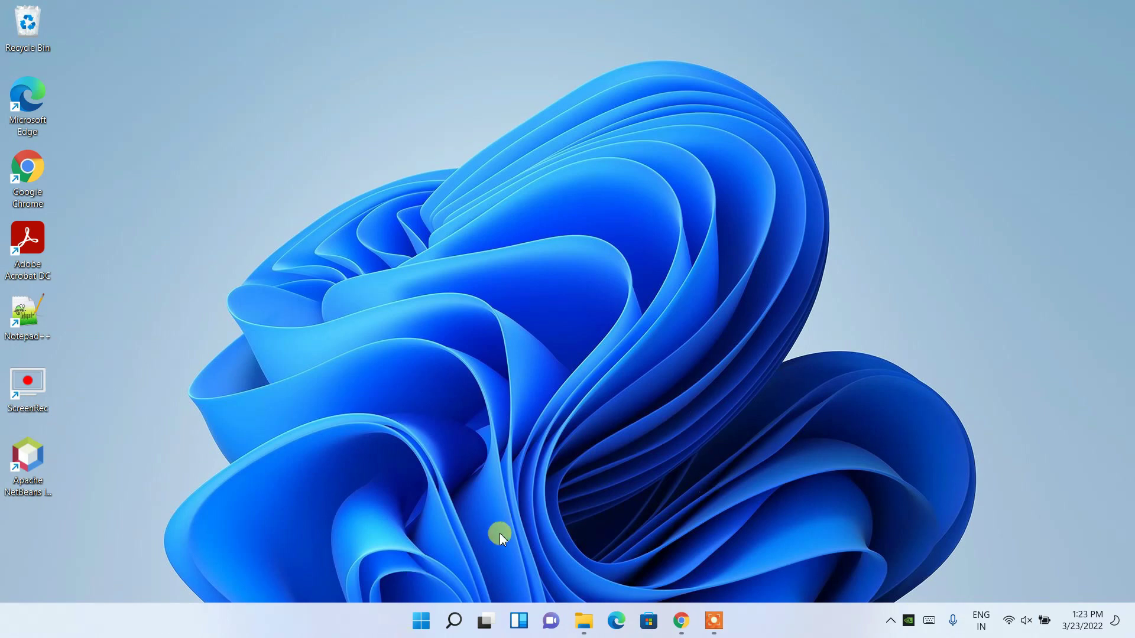
pyautogui.click(456, 625)
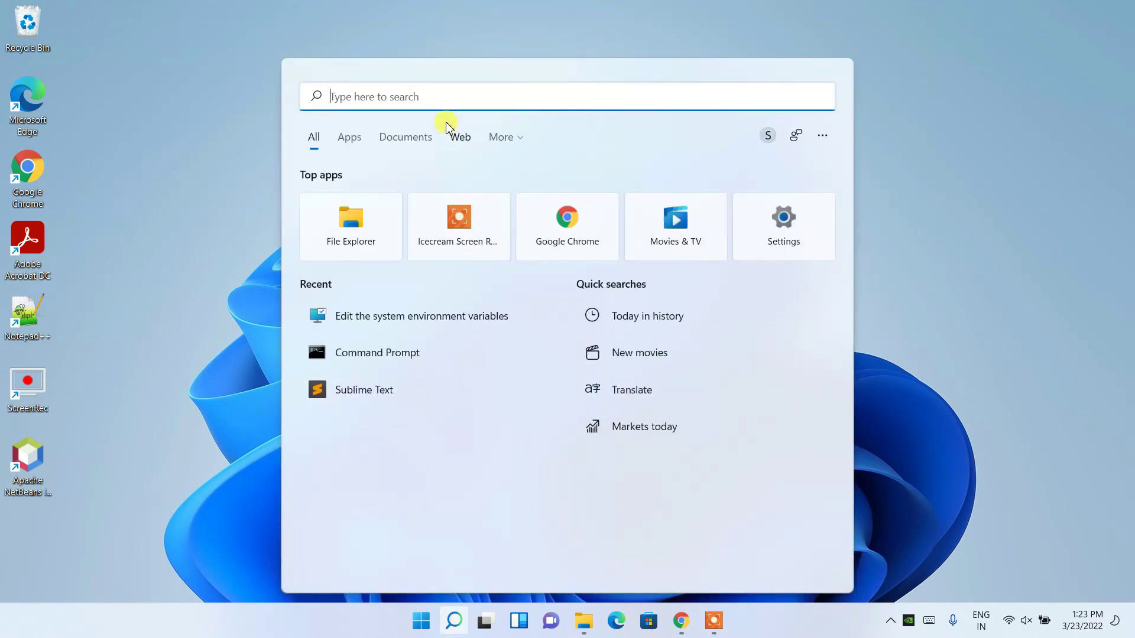
pyautogui.write('cmd')
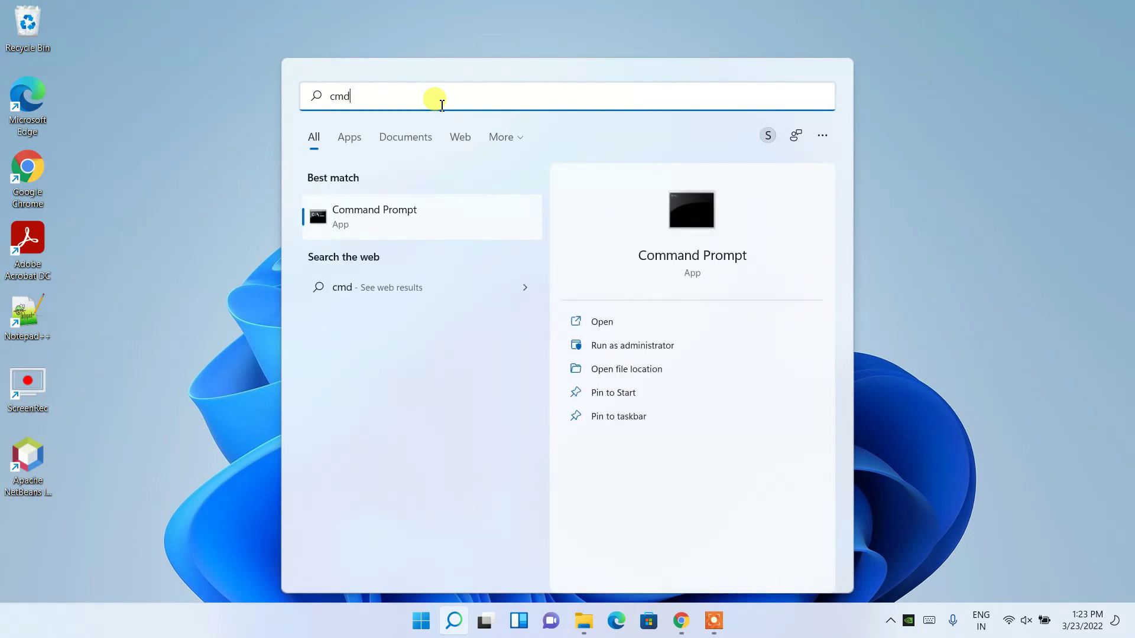
pyautogui.press('Return')
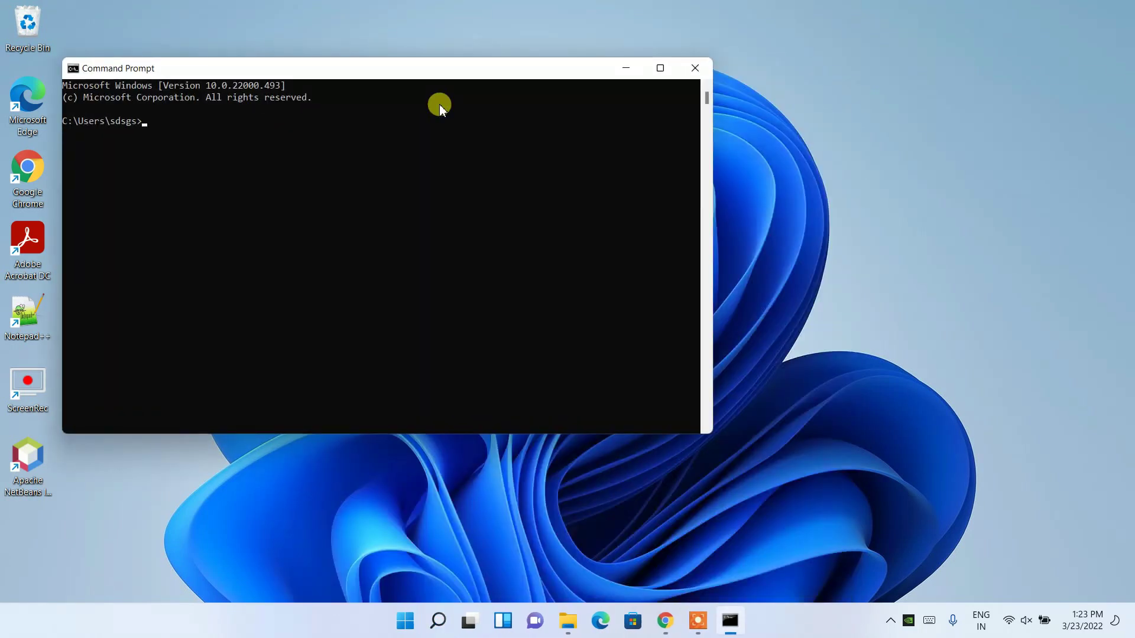
pyautogui.moveTo(355, 68); pyautogui.dragTo(524, 68)
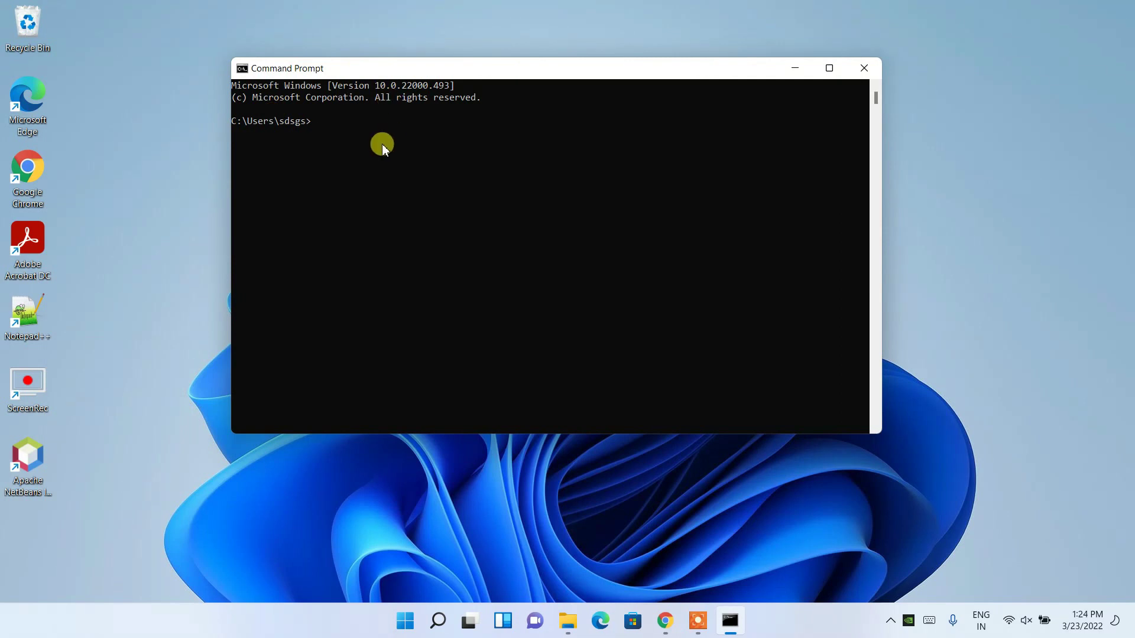
# Run java --version, check that it reports Java 18 (build 18+36-2087), then close the console
pyautogui.write('java --version')
pyautogui.press('Return')
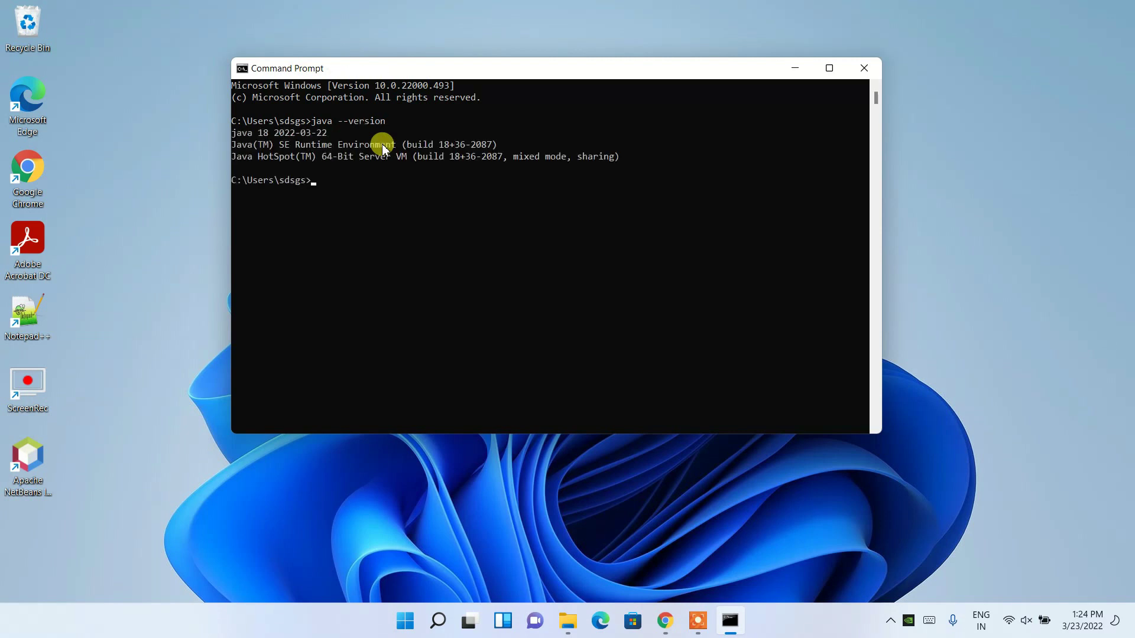
pyautogui.moveTo(236, 136); pyautogui.dragTo(294, 135)
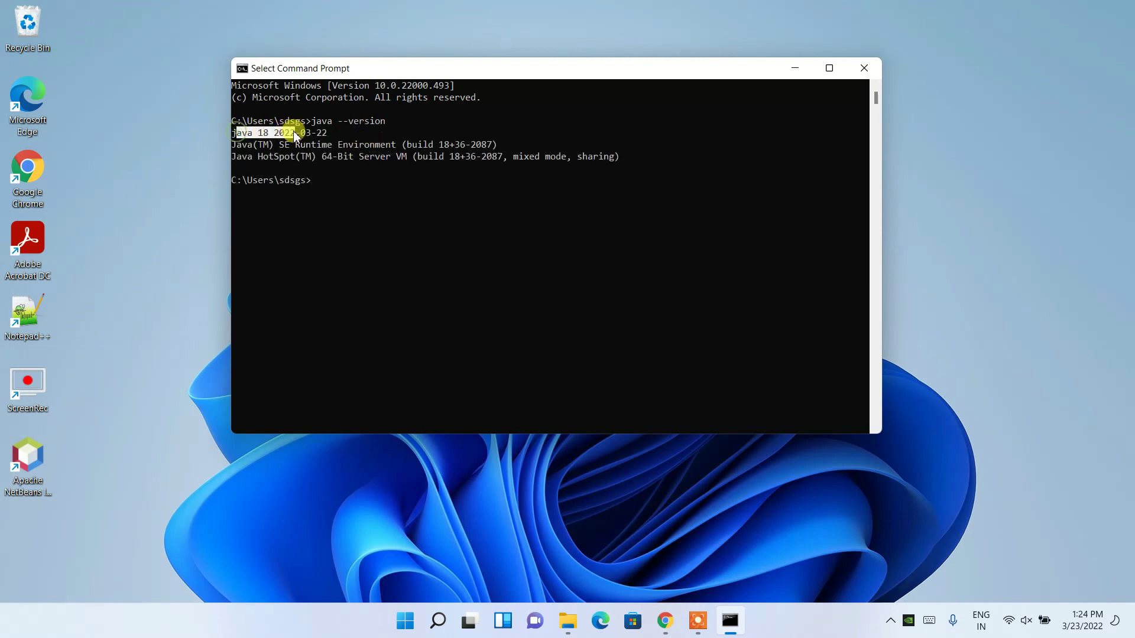
pyautogui.click(329, 134)
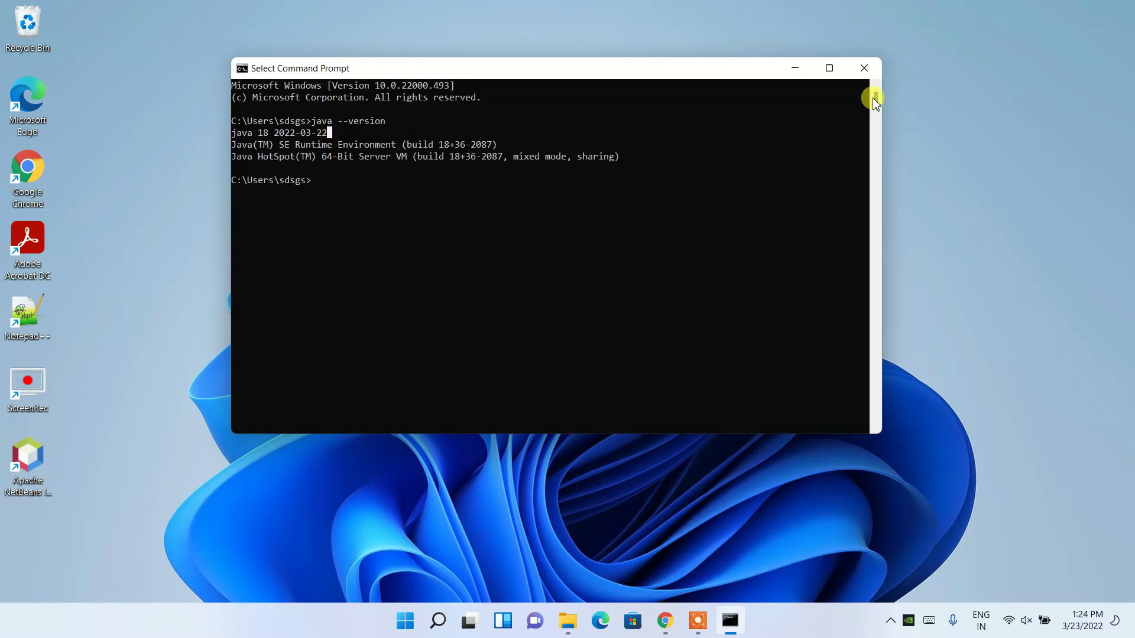
pyautogui.click(870, 69)
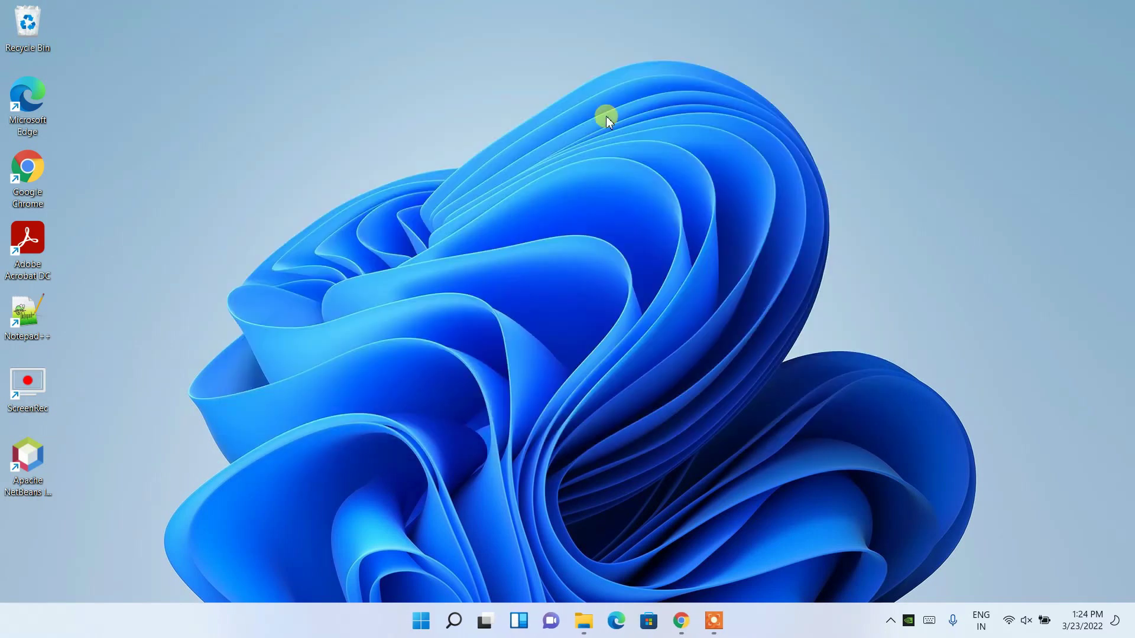
# Create a new folder on the desktop named java-practice
pyautogui.rightClick(324, 73)
pyautogui.moveTo(428, 189)
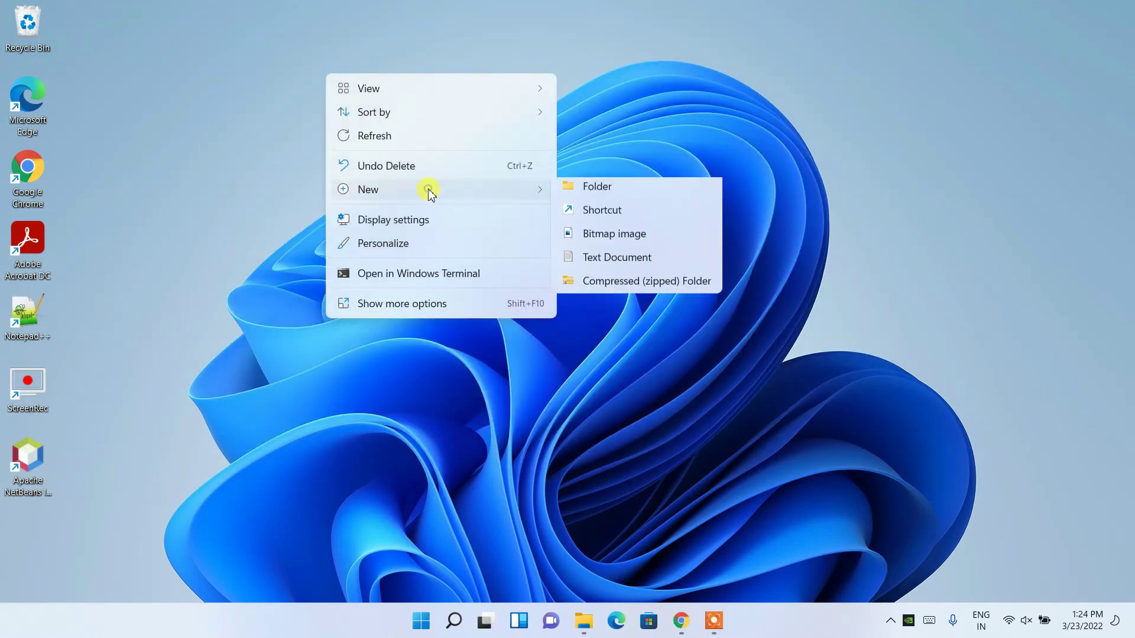
pyautogui.click(597, 191)
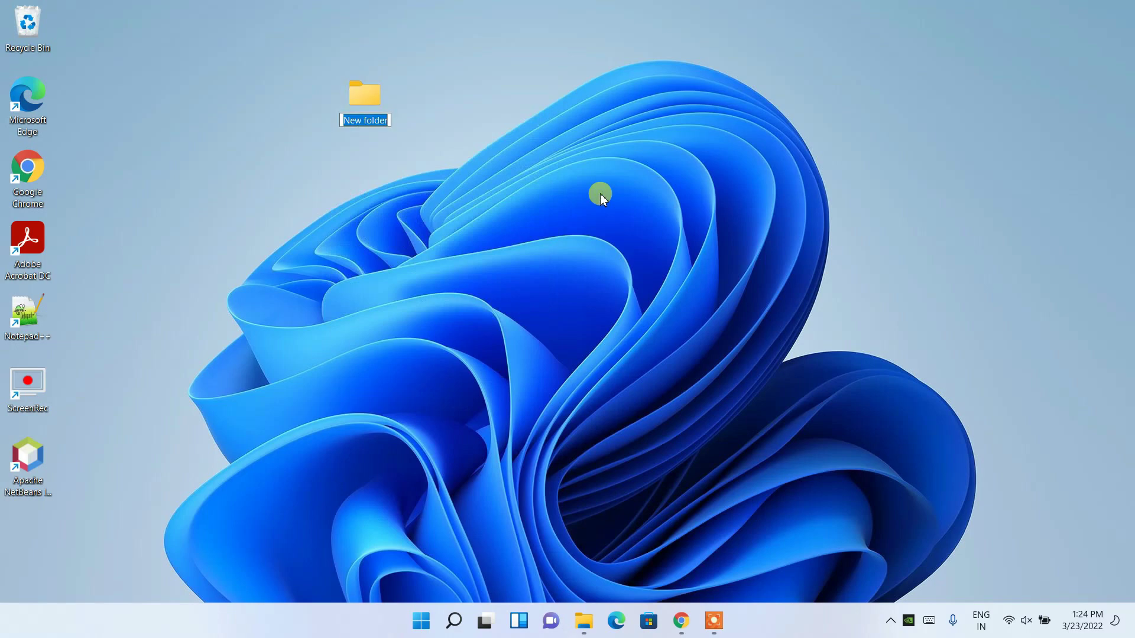
pyautogui.write('java')
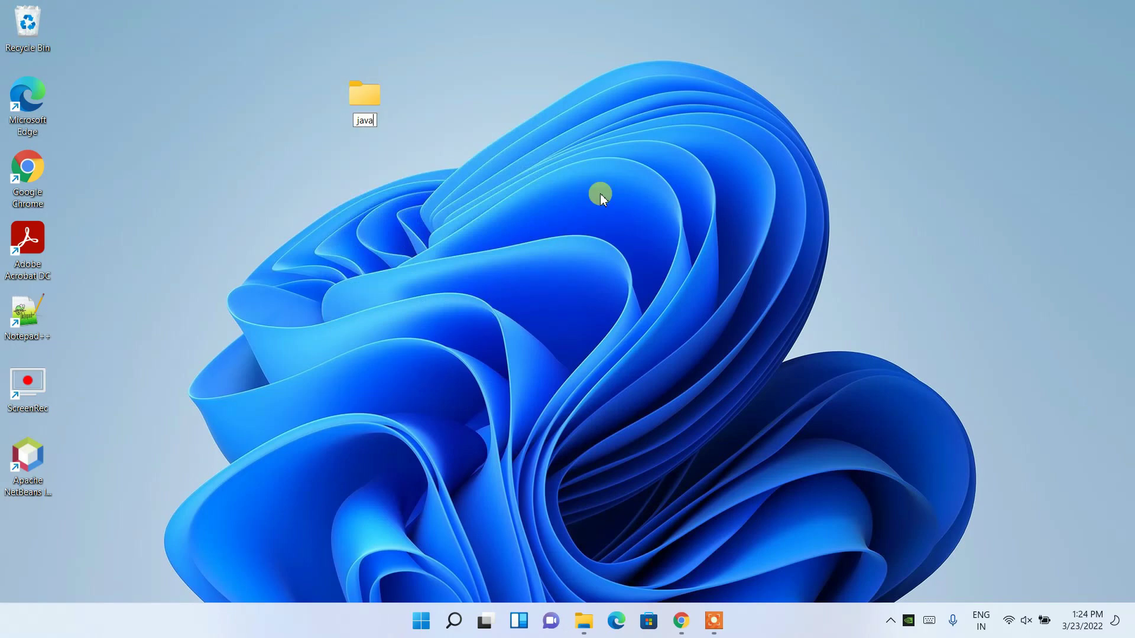
pyautogui.write('-practice')
pyautogui.press('Return')
pyautogui.press('Return')
# Create a new text document renamed HelloWorld.java, accepting the extension change, with extensions shown
pyautogui.rightClick(435, 211)
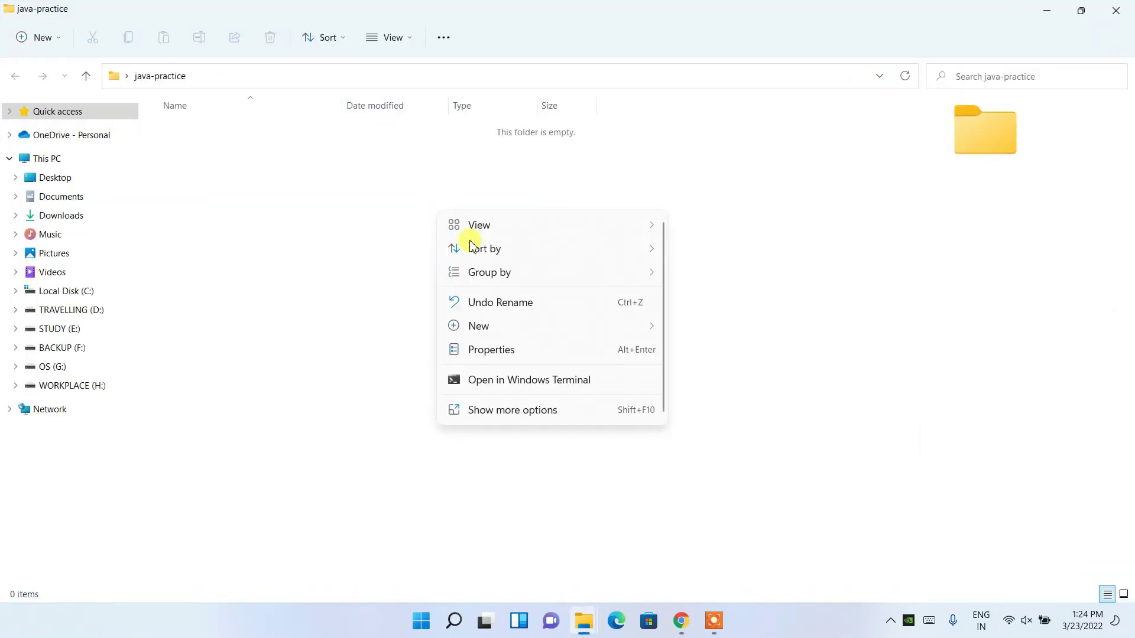
pyautogui.moveTo(548, 326)
pyautogui.click(749, 408)
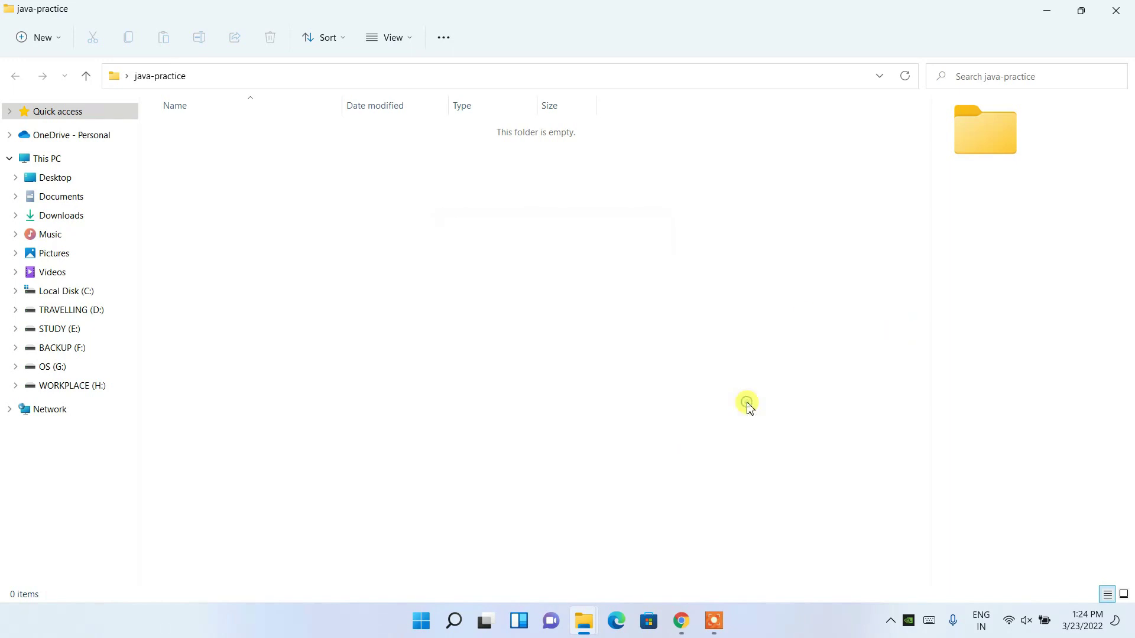
pyautogui.write('HelloWo')
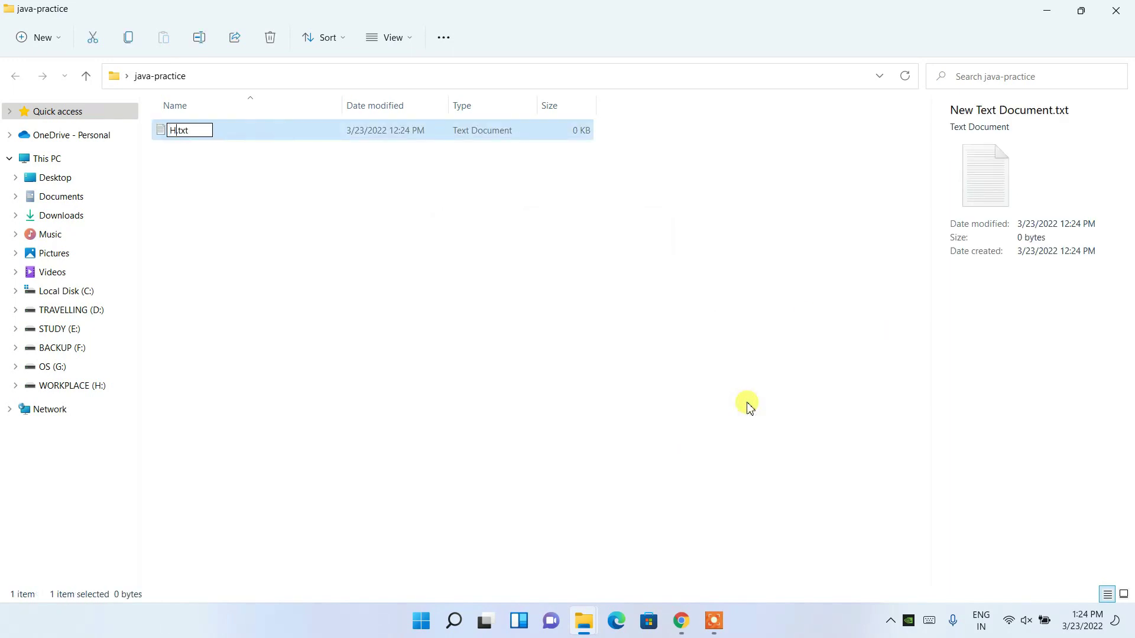
pyautogui.write('rld')
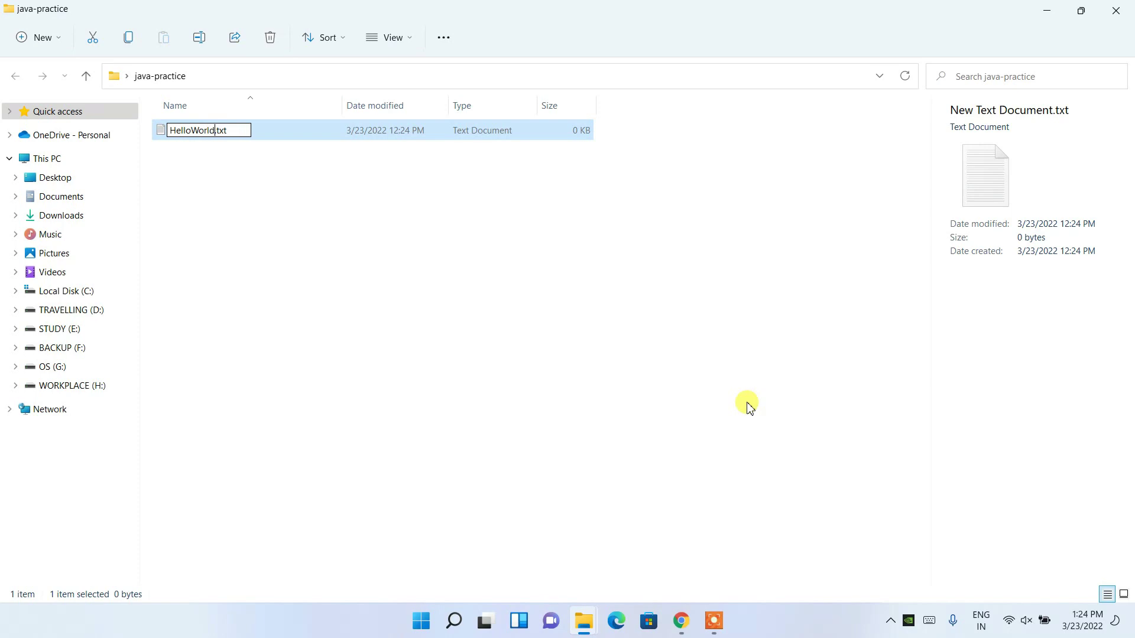
pyautogui.write('.java')
pyautogui.press('Delete')
pyautogui.press('Delete')
pyautogui.press('Delete')
pyautogui.press('Delete')
pyautogui.press('Return')
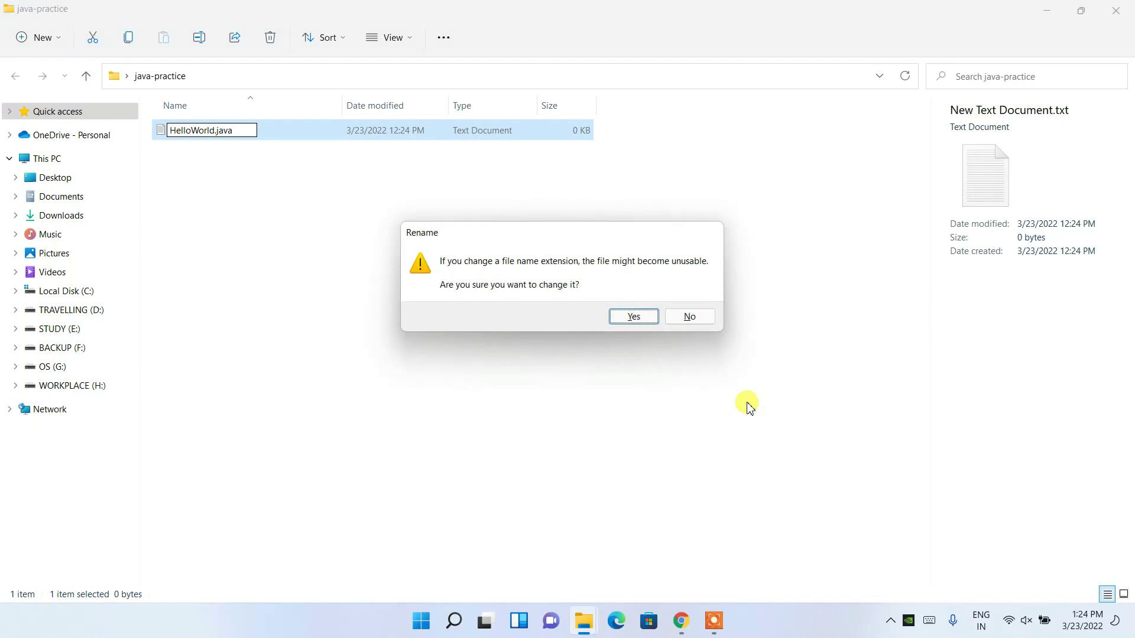
pyautogui.click(627, 317)
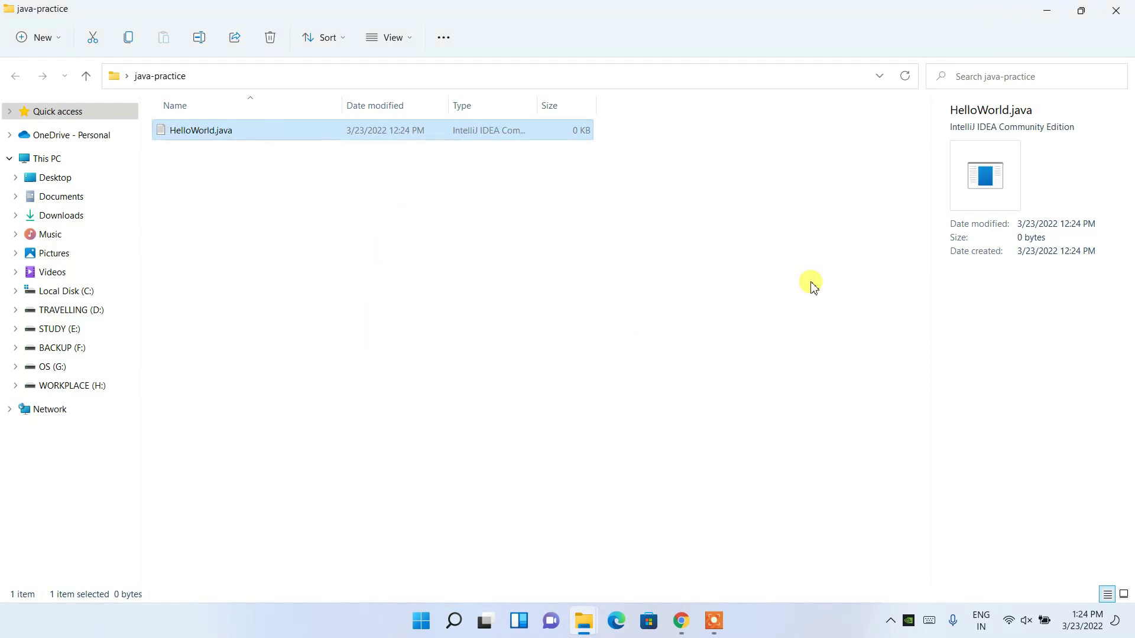
pyautogui.click(262, 316)
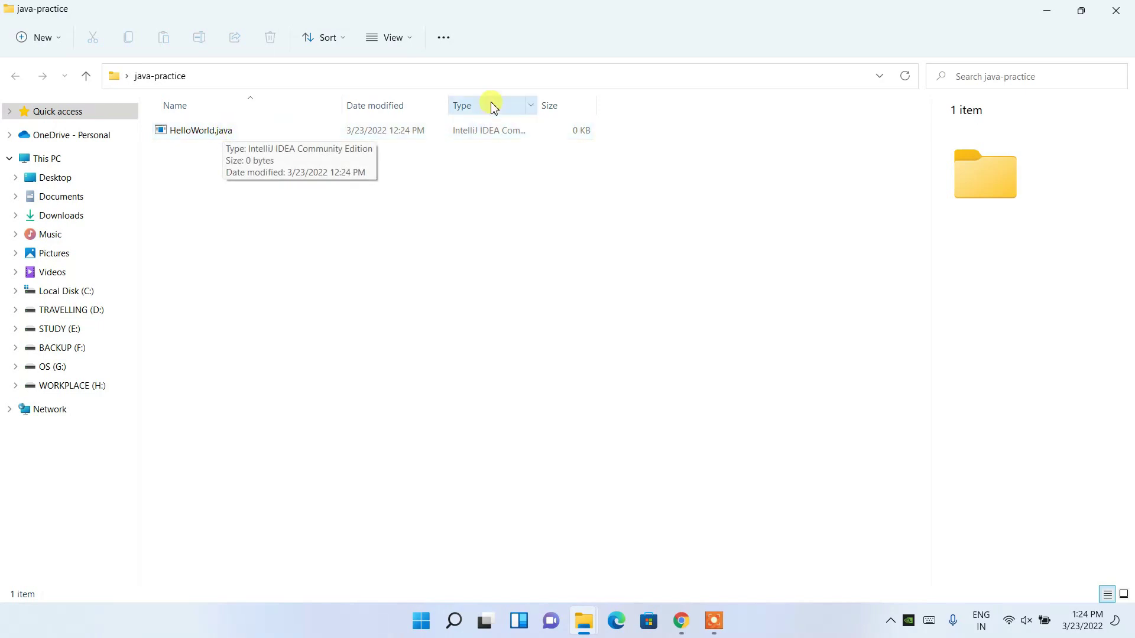
pyautogui.click(400, 42)
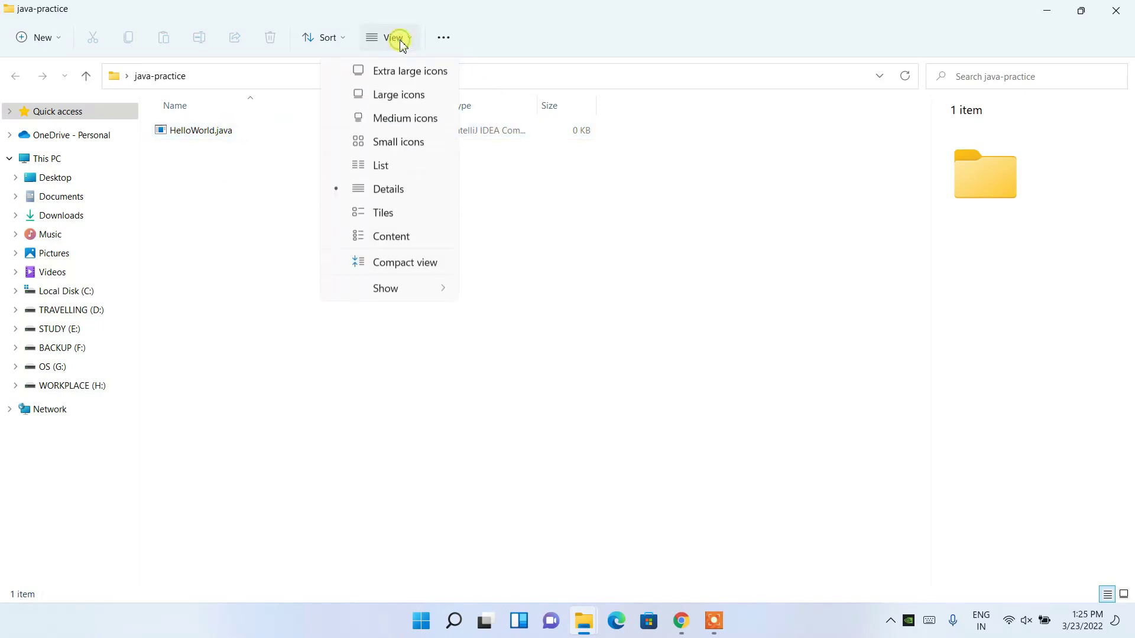
pyautogui.moveTo(410, 290)
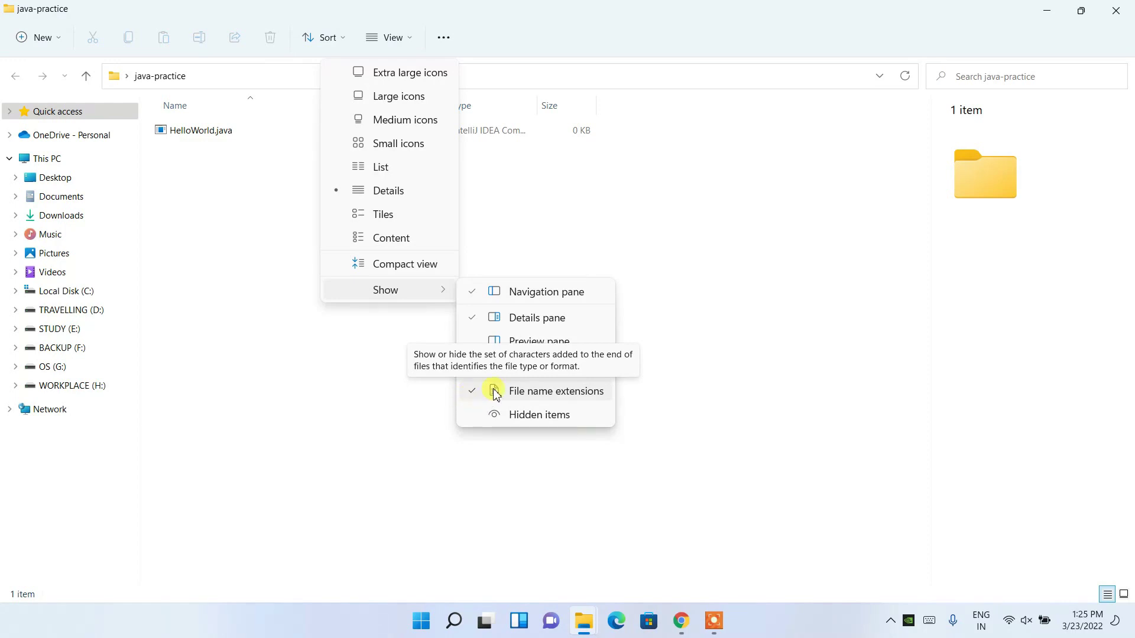
pyautogui.click(241, 249)
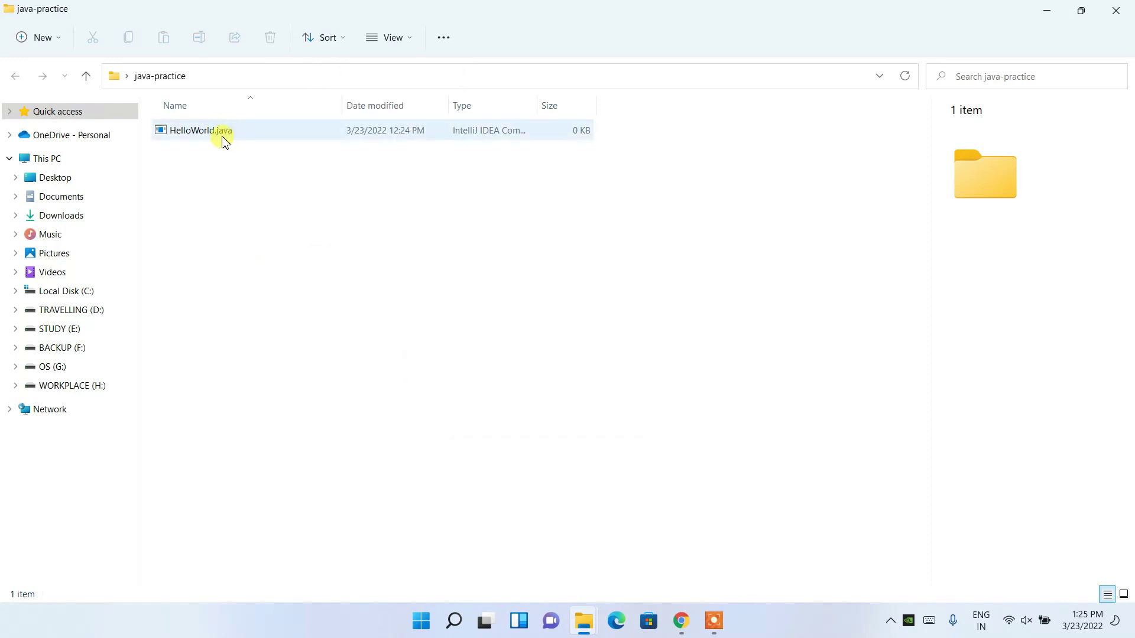
# Open HelloWorld.java in Notepad through Open with > More apps
pyautogui.click(223, 137)
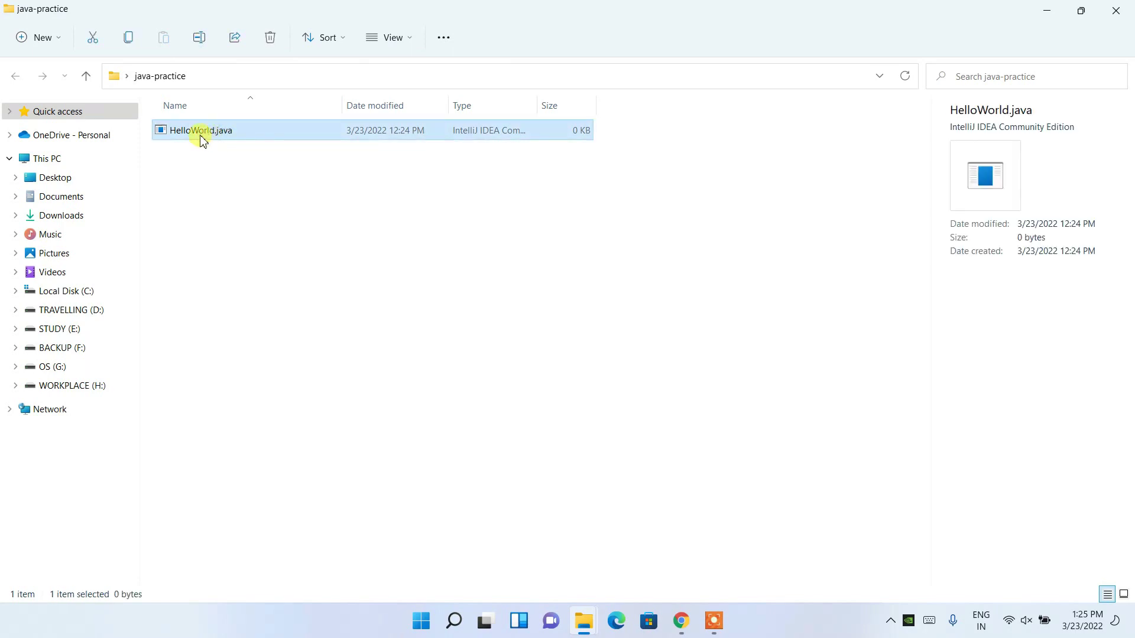
pyautogui.rightClick(263, 137)
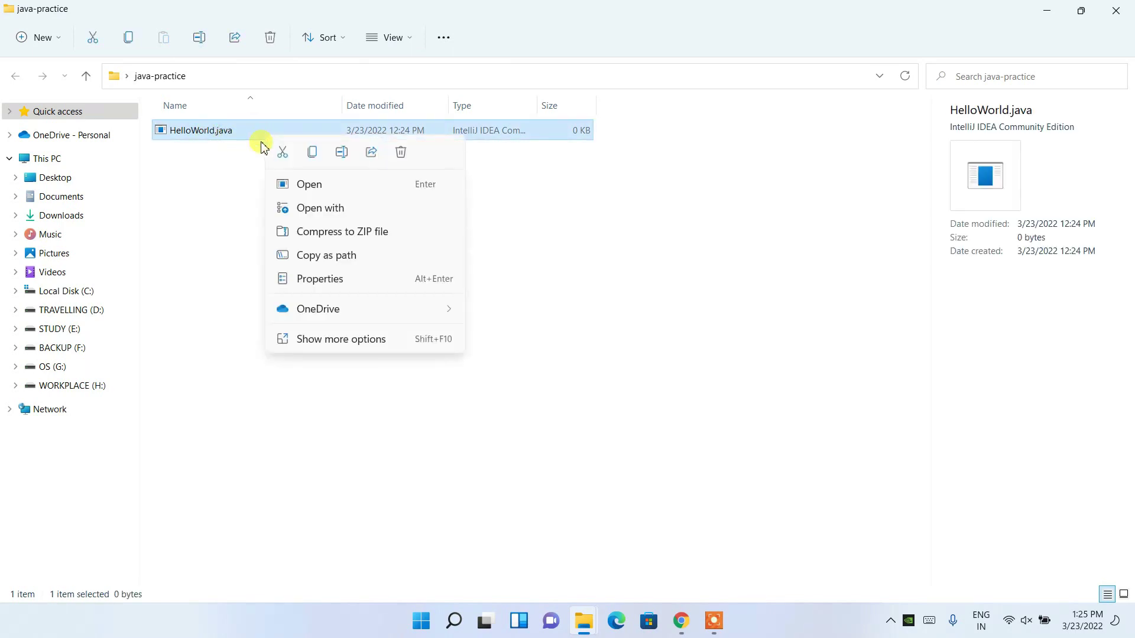
pyautogui.click(318, 212)
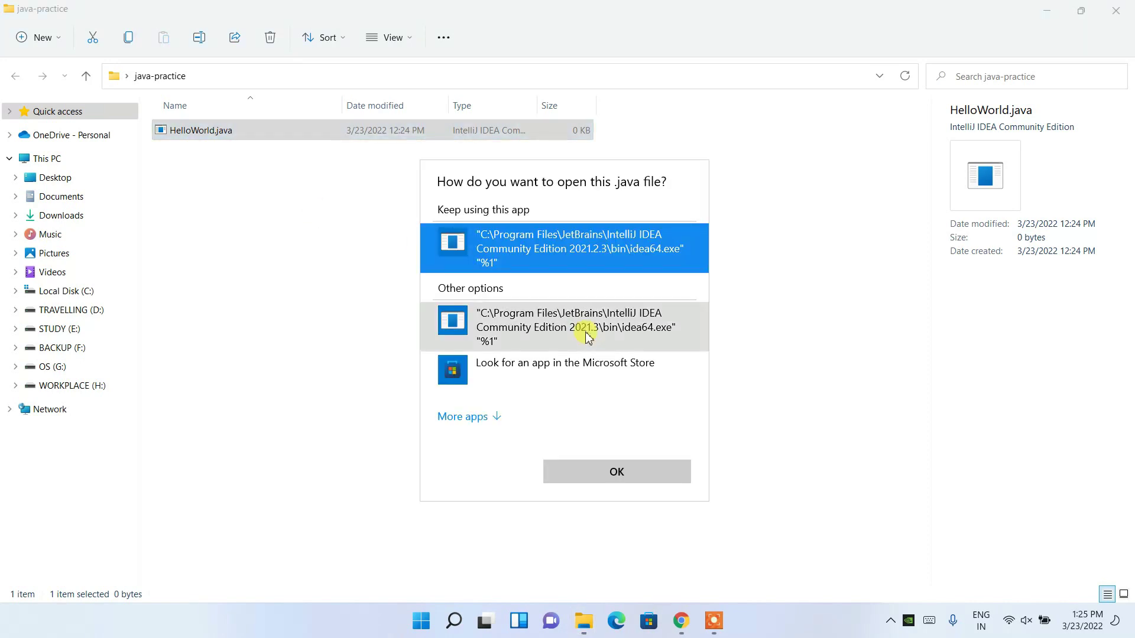
pyautogui.click(473, 417)
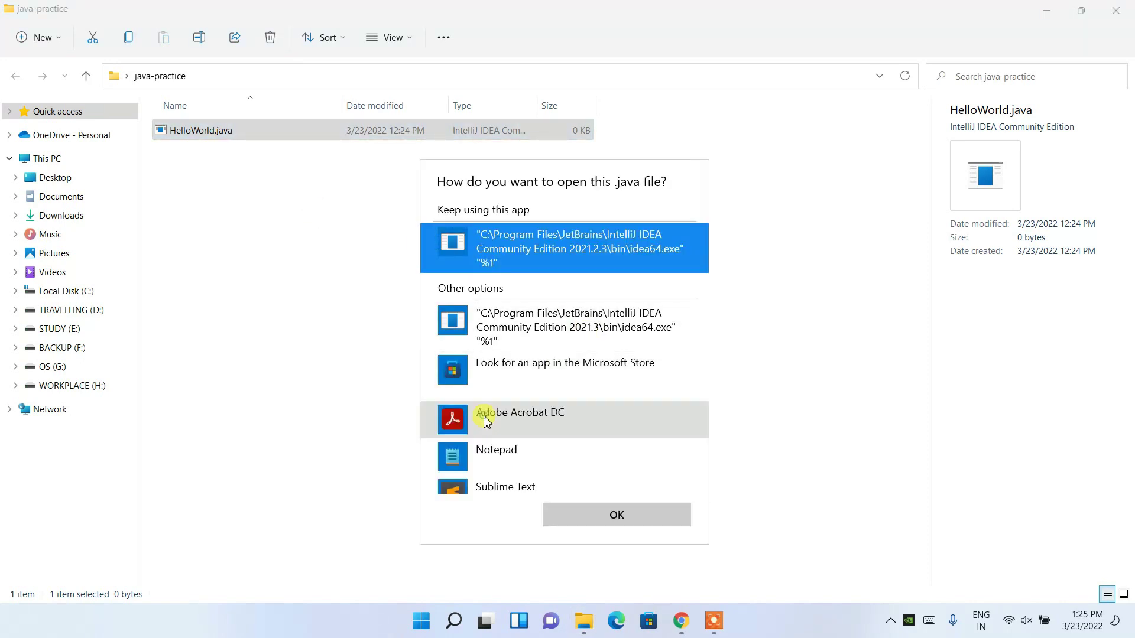
pyautogui.doubleClick(524, 451)
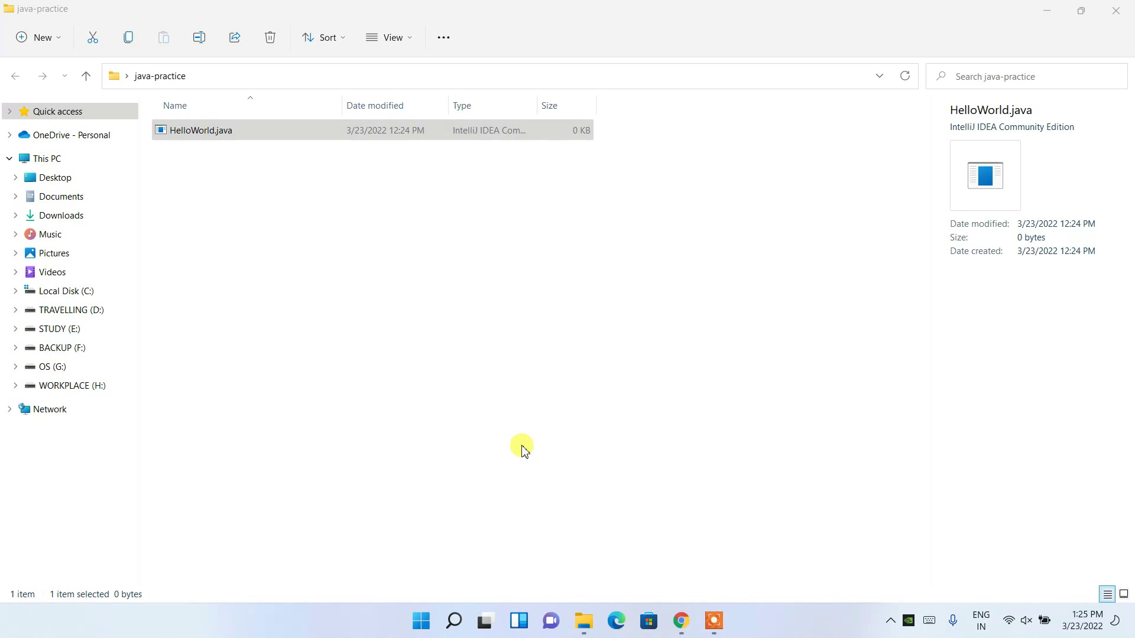
# Write the HelloWorld class with a main method containing System.out.println("Hello World!!");
pyautogui.moveTo(367, 100); pyautogui.dragTo(472, 165)
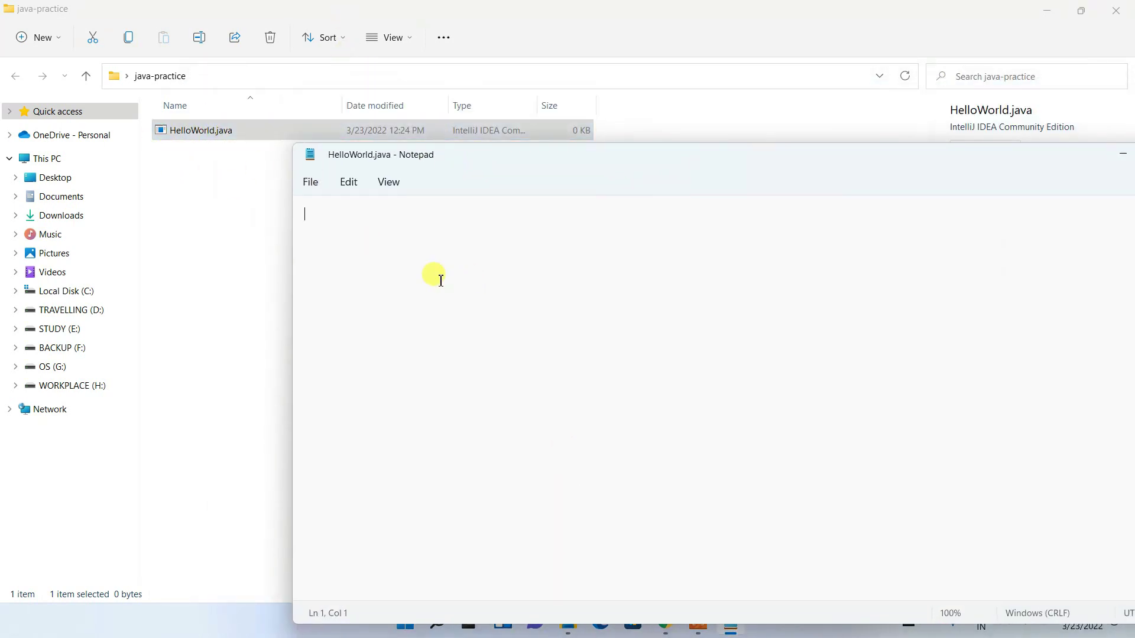
pyautogui.write('cla')
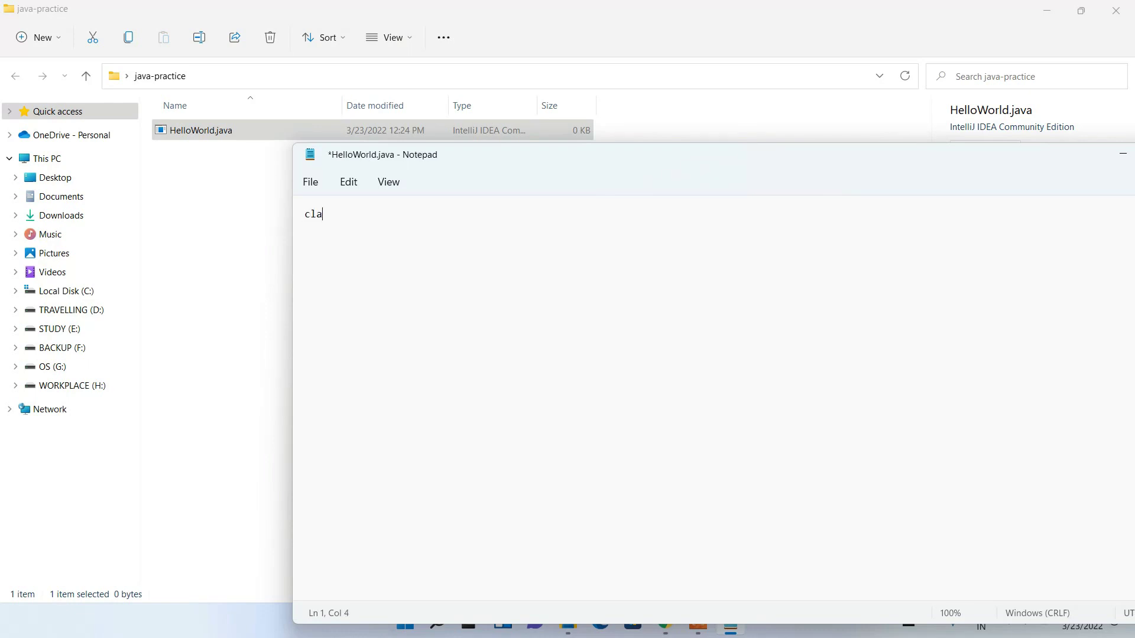
pyautogui.write('ss he')
pyautogui.write('Hel')
pyautogui.write('loWorld')
pyautogui.press('Return')
pyautogui.write('{')
pyautogui.press('Return')
pyautogui.write('}')
pyautogui.press('Return')
pyautogui.write('bl')
pyautogui.write('ic static voi')
pyautogui.write('d main')
pyautogui.write('()')
pyautogui.write('String ar')
pyautogui.write('gs[]')
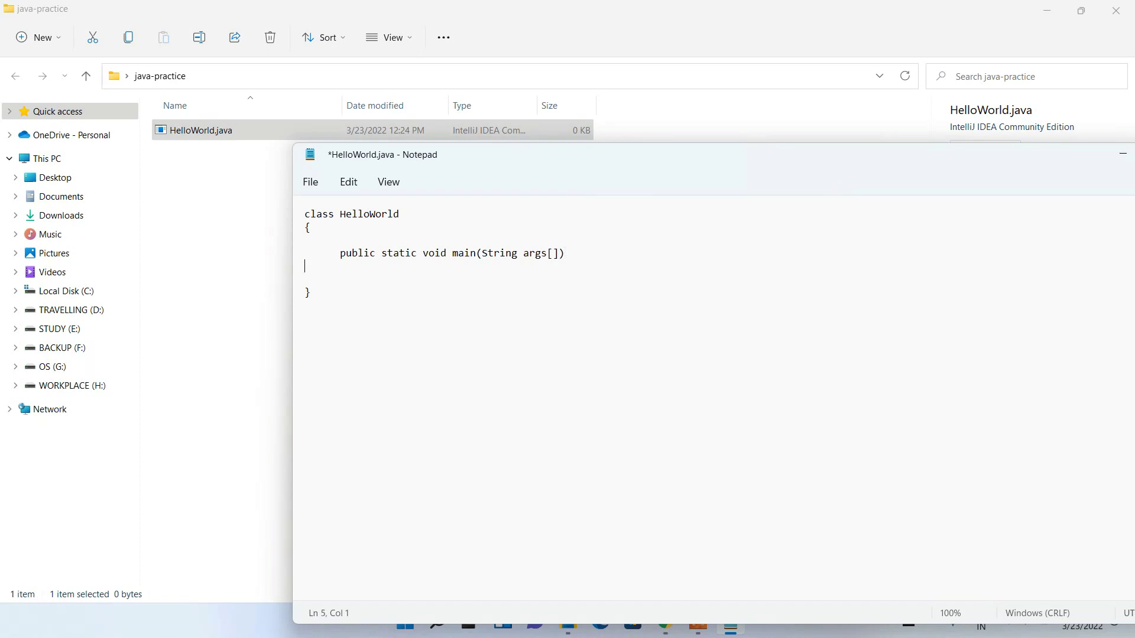
pyautogui.press('Return')
pyautogui.press('Return')
pyautogui.write('}')
pyautogui.write('Sys')
pyautogui.write('t')
pyautogui.write('em.out.println("')
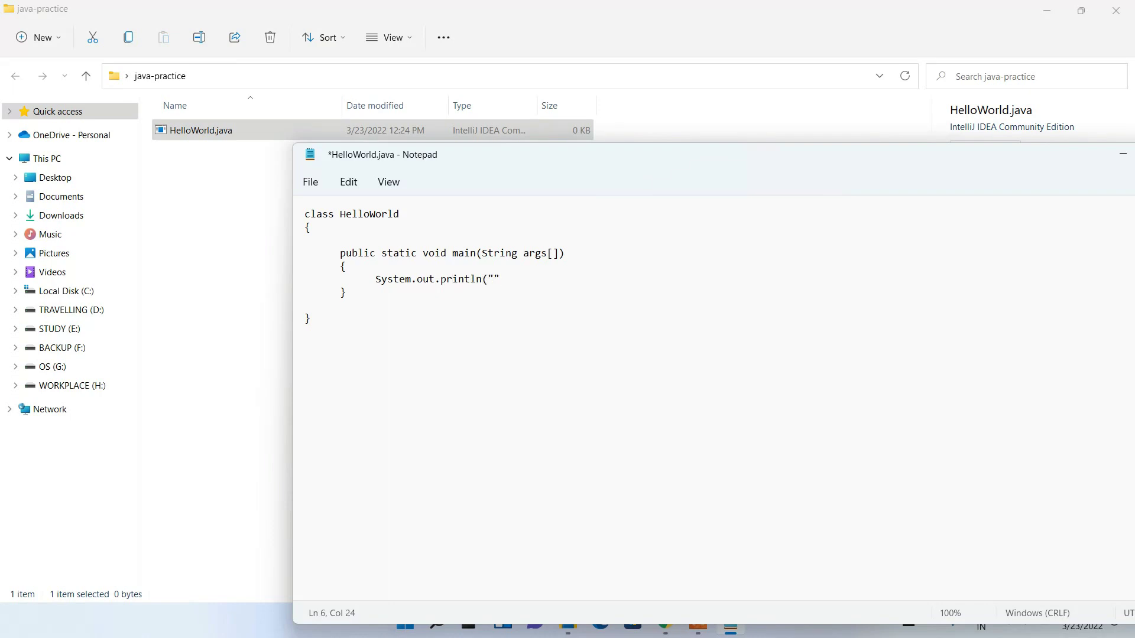
pyautogui.write('");')
pyautogui.write('Hello Wo')
pyautogui.write('!!')
# Save HelloWorld.java from Notepad's File menu and return to the java-practice folder window
pyautogui.click(310, 182)
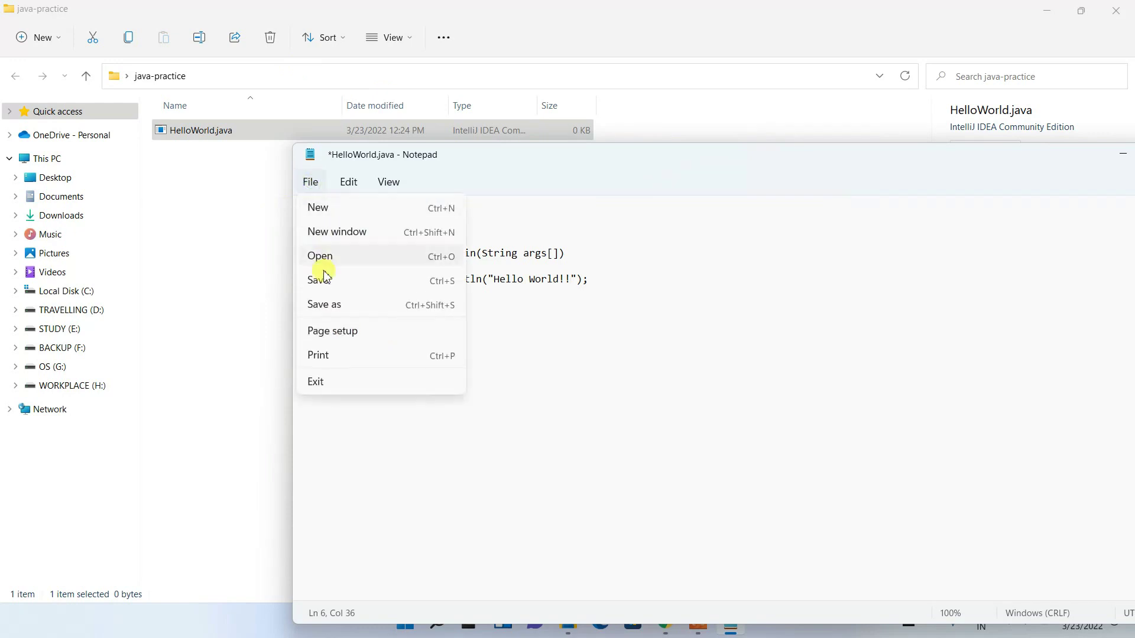
pyautogui.click(319, 281)
pyautogui.hotkey('ctrl', 'a')
pyautogui.click(418, 310)
pyautogui.click(190, 262)
pyautogui.click(263, 77)
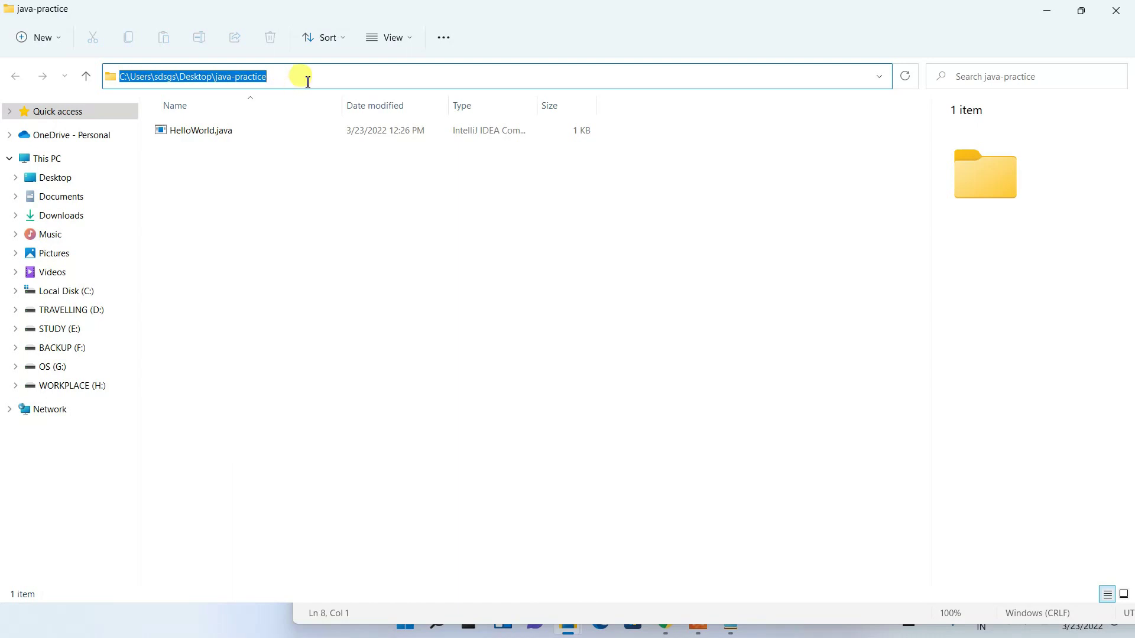
# Open Command Prompt in the java-practice folder and compile the source with javac HelloWorld.java
pyautogui.write('cmd')
pyautogui.press('Return')
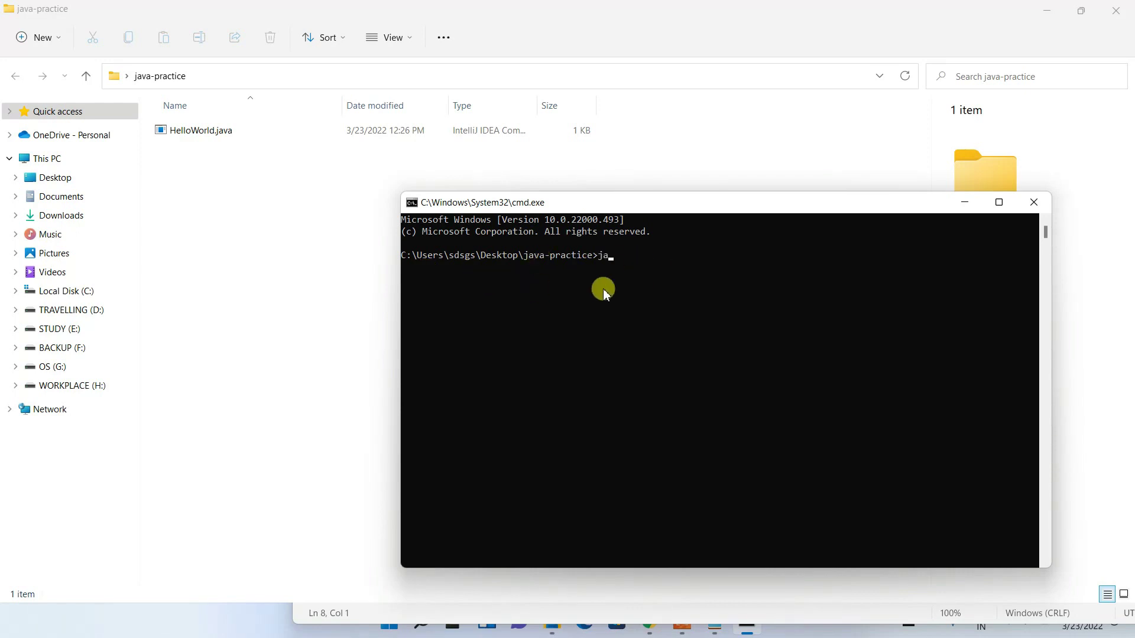
pyautogui.write('javac HelloWorld.java')
pyautogui.press('Return')
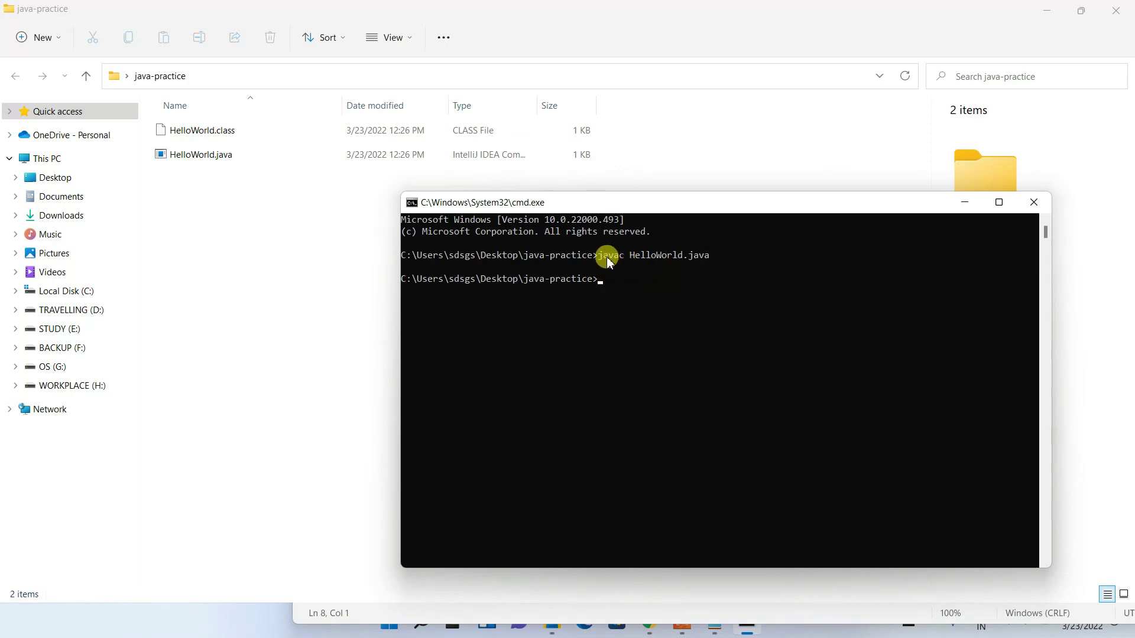
pyautogui.click(619, 257)
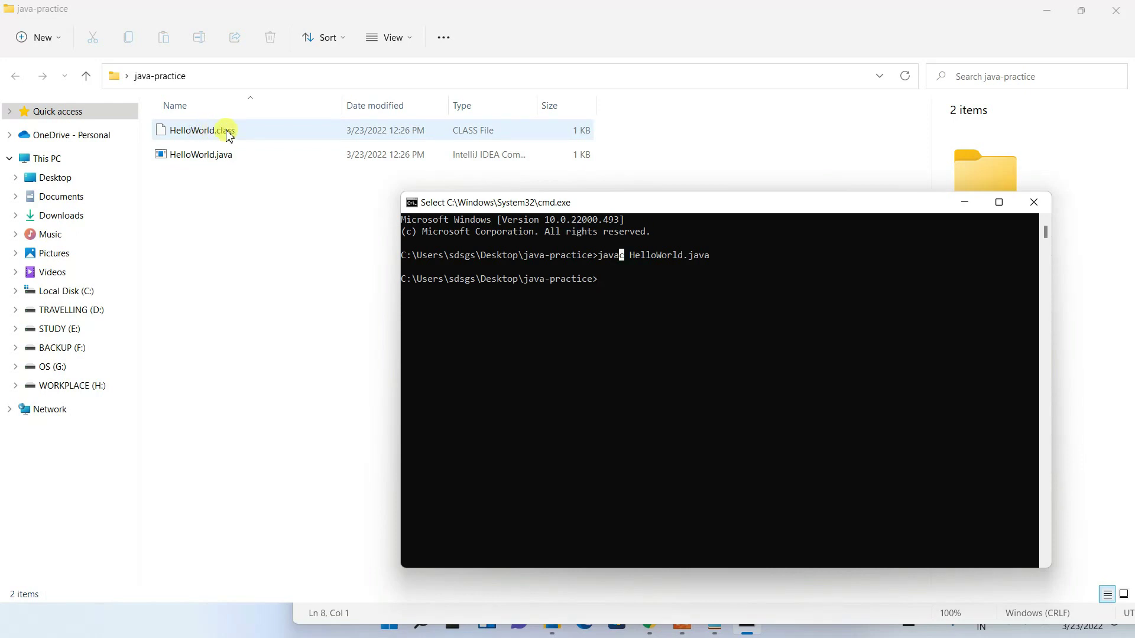
pyautogui.click(669, 279)
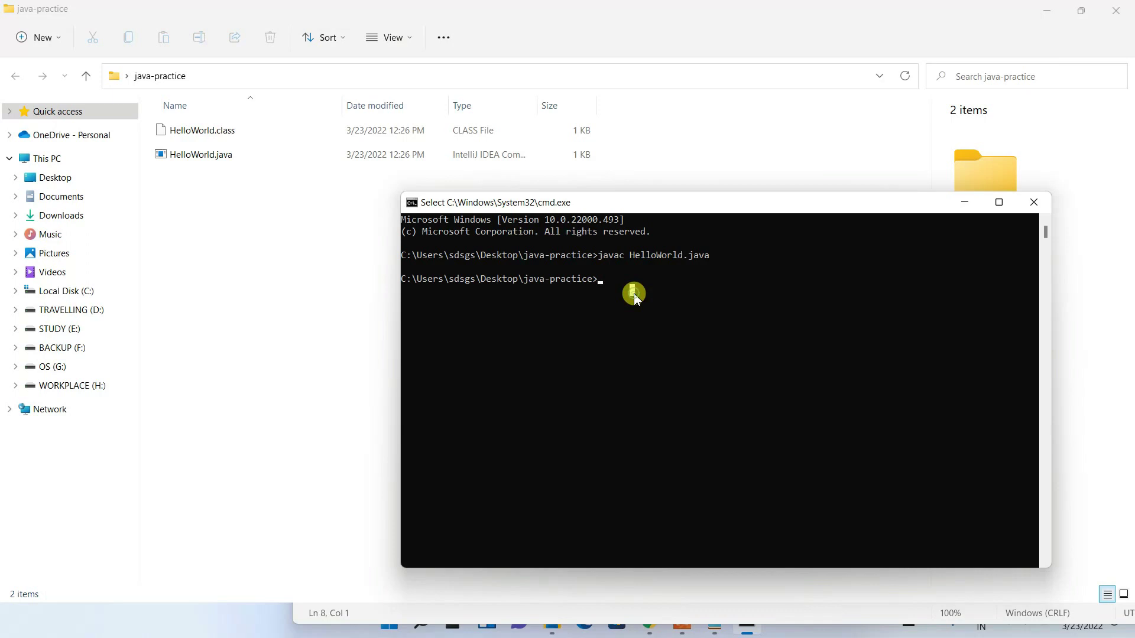
# Run java HelloWorld to print Hello World!! and compare it with the println text in Notepad
pyautogui.write('java ')
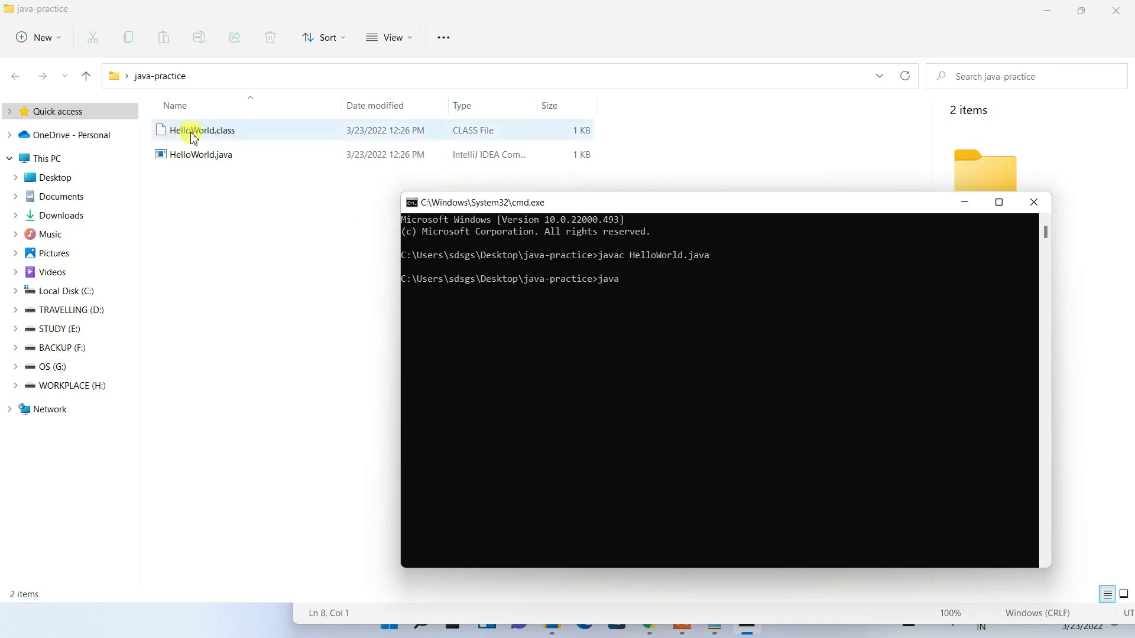
pyautogui.write('HelloWorld')
pyautogui.press('Return')
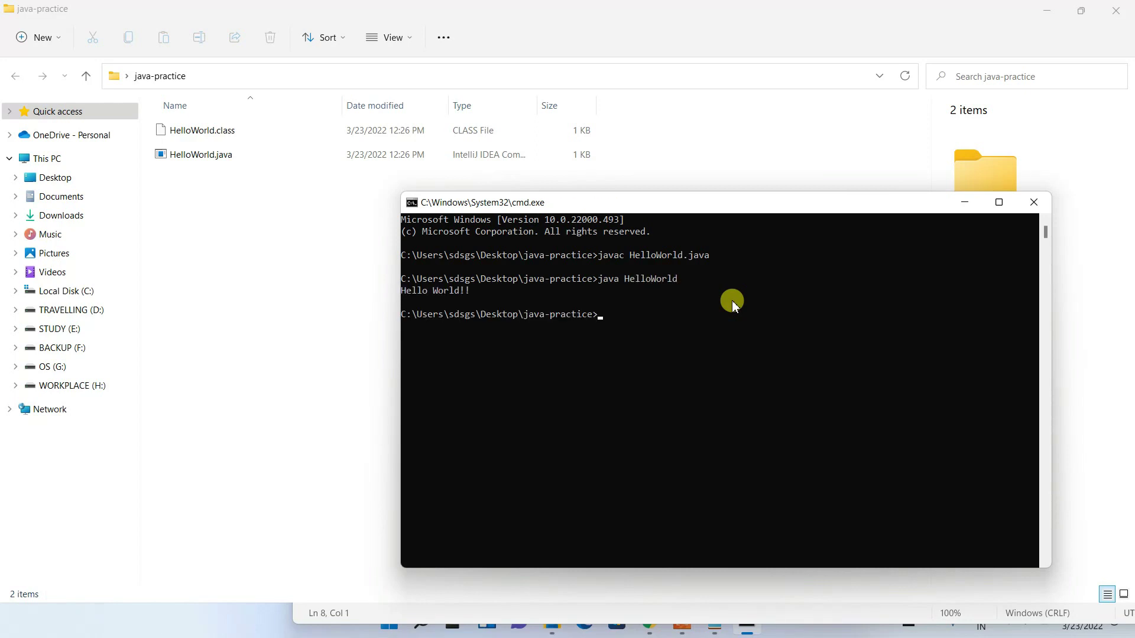
pyautogui.moveTo(480, 291); pyautogui.dragTo(404, 295)
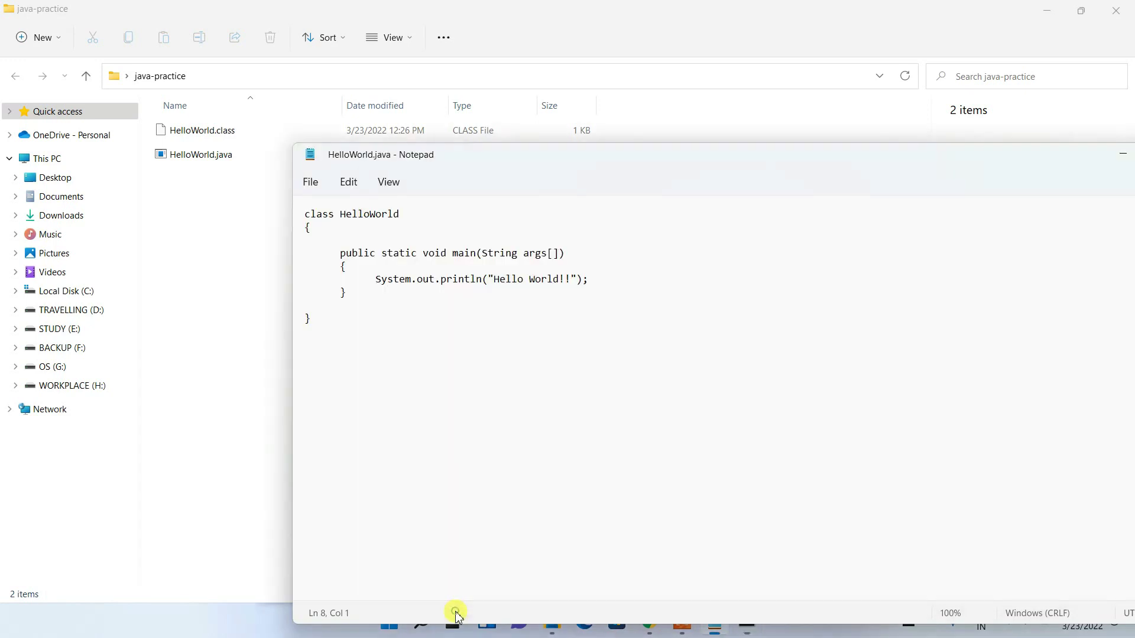
pyautogui.click(454, 612)
pyautogui.moveTo(494, 281); pyautogui.dragTo(576, 285)
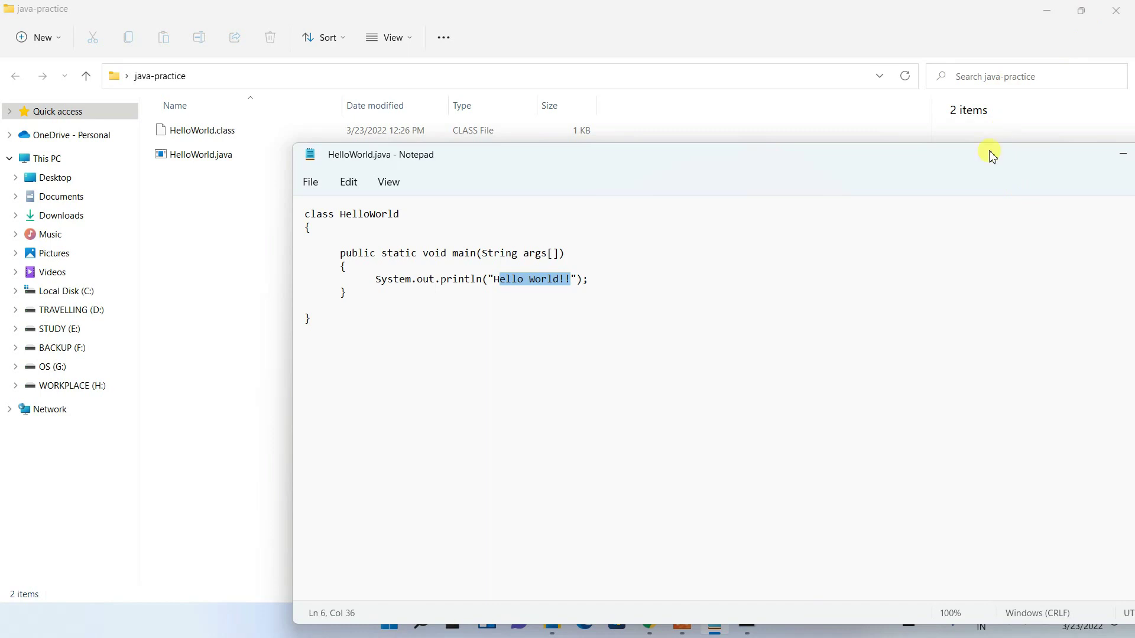
pyautogui.moveTo(978, 166); pyautogui.dragTo(900, 111)
pyautogui.click(747, 620)
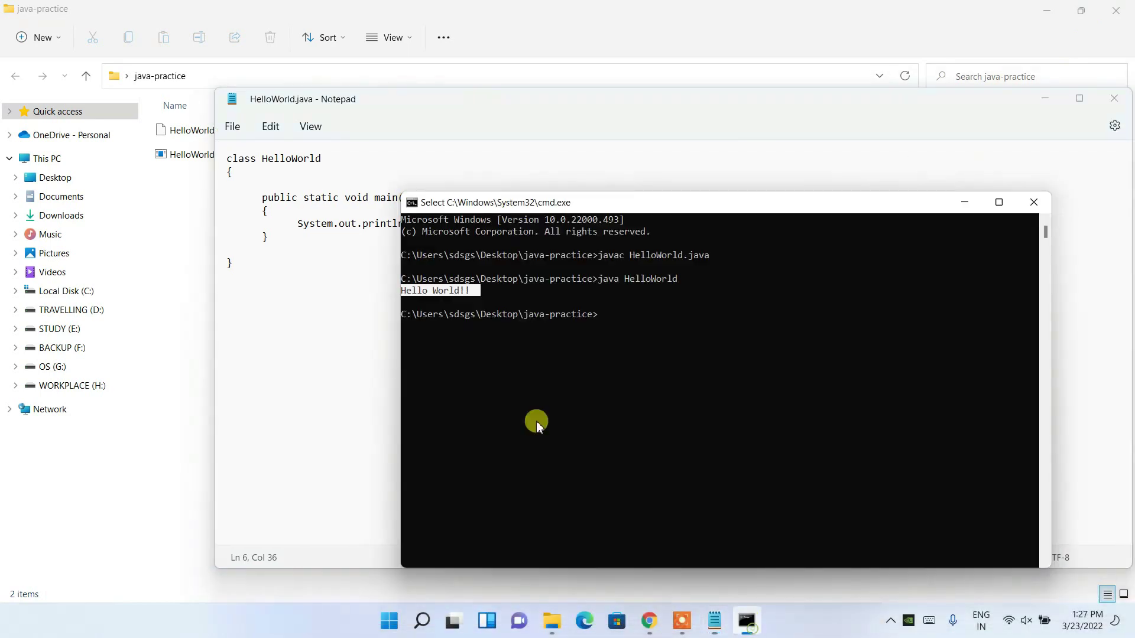